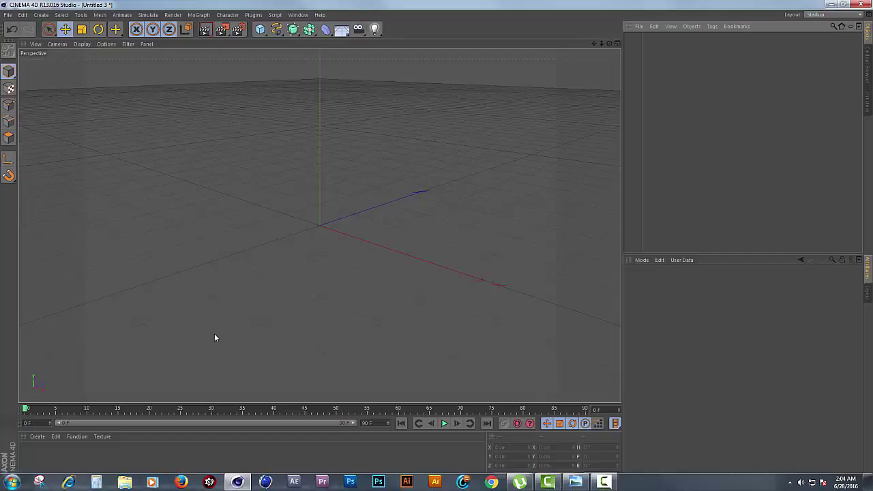
Step: Add a cube and set its size to 80.6 cm in X, 0.3 cm in Y and 50.4 cm in Z
click(260, 29)
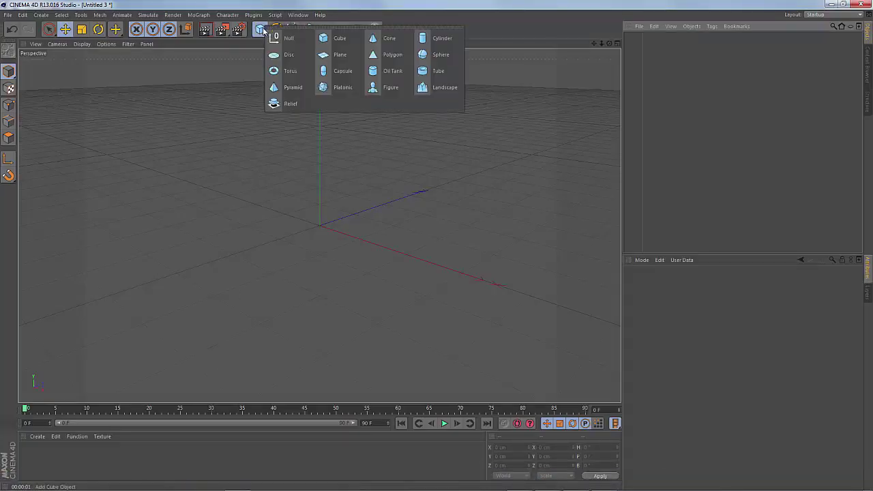
click(339, 38)
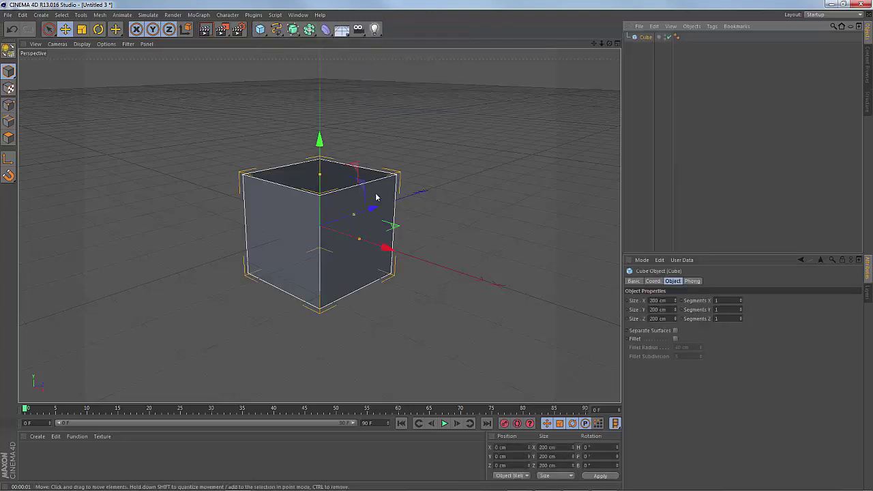
click(671, 300)
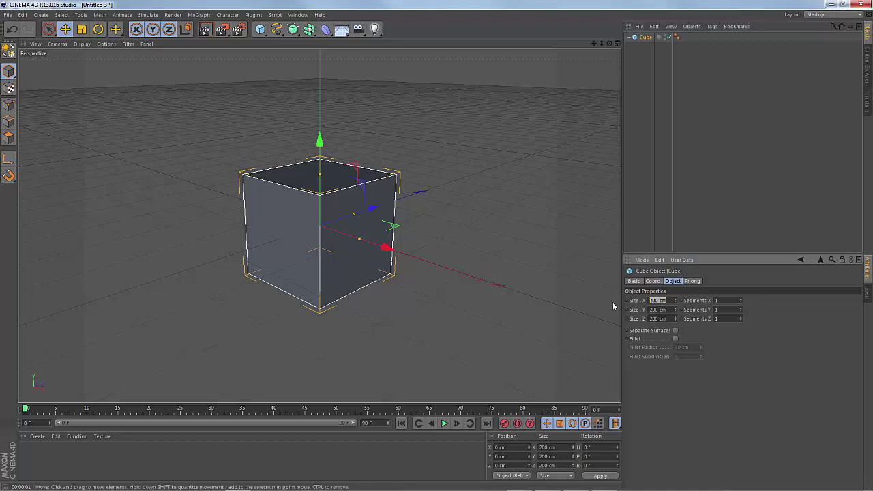
text(80 c)
click(667, 310)
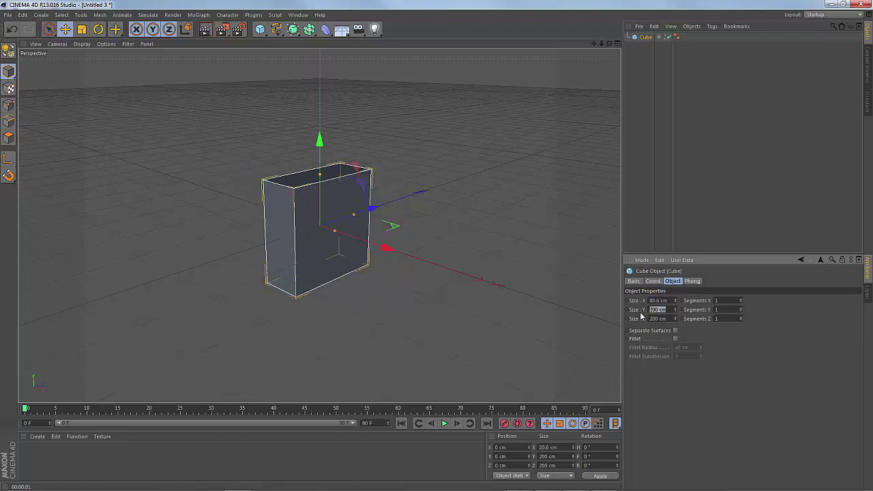
text(0.3)
click(666, 320)
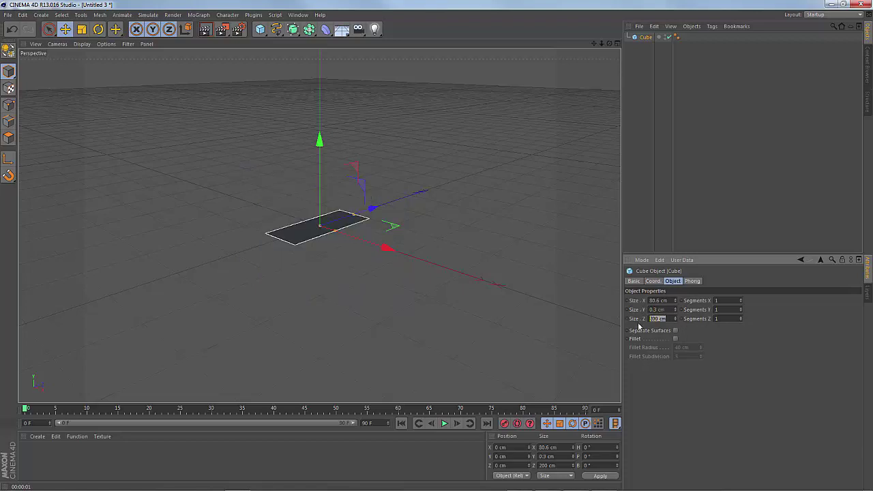
text(50.4)
key(Return)
Step: Convert the thin cube to an editable polygon object and select its top face with Live Selection in polygon mode
alt+drag(331, 272, 359, 304)
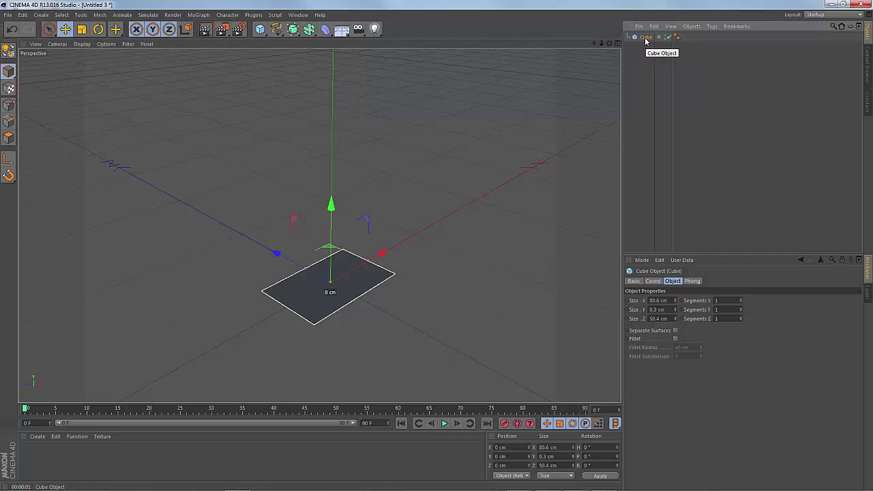
key(c)
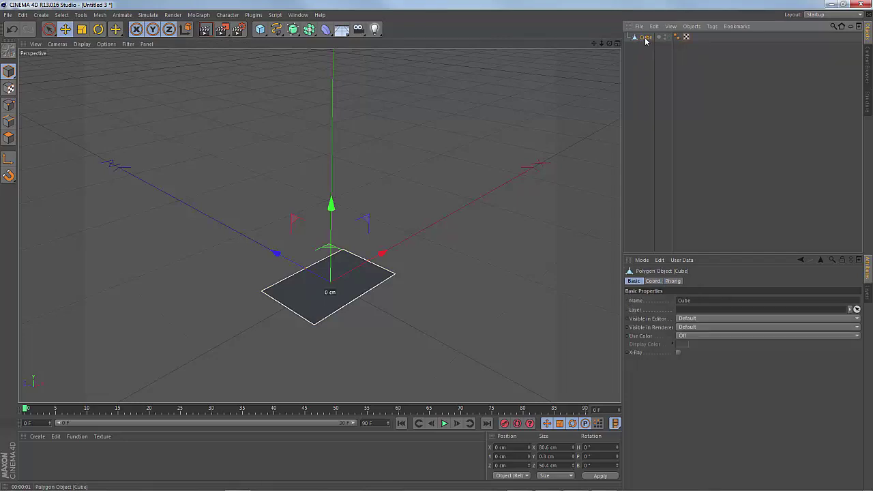
click(8, 139)
alt+drag(271, 253, 155, 53)
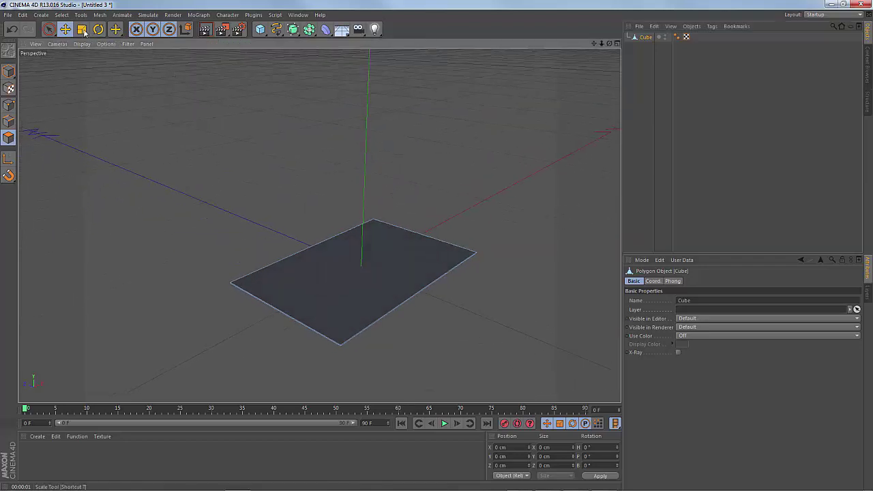
click(52, 32)
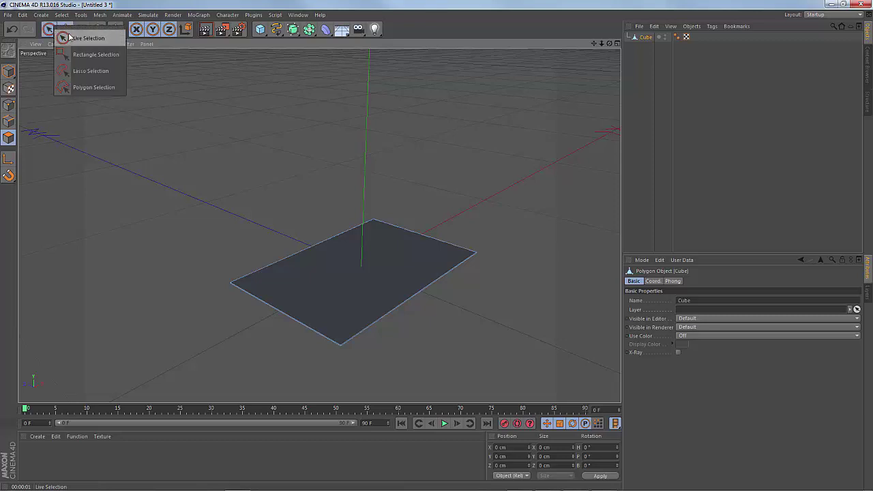
click(69, 38)
click(385, 259)
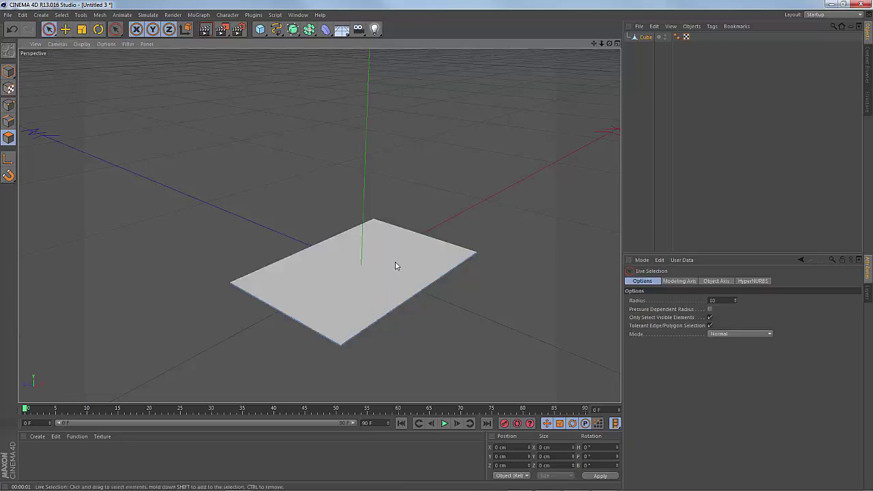
click(358, 271)
Step: Store the selected top face as a polygon selection tag named Front
click(65, 15)
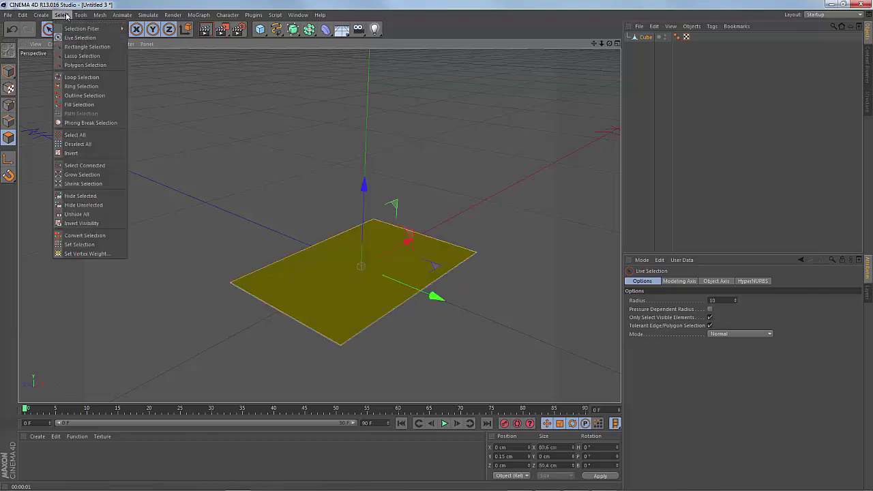
click(97, 244)
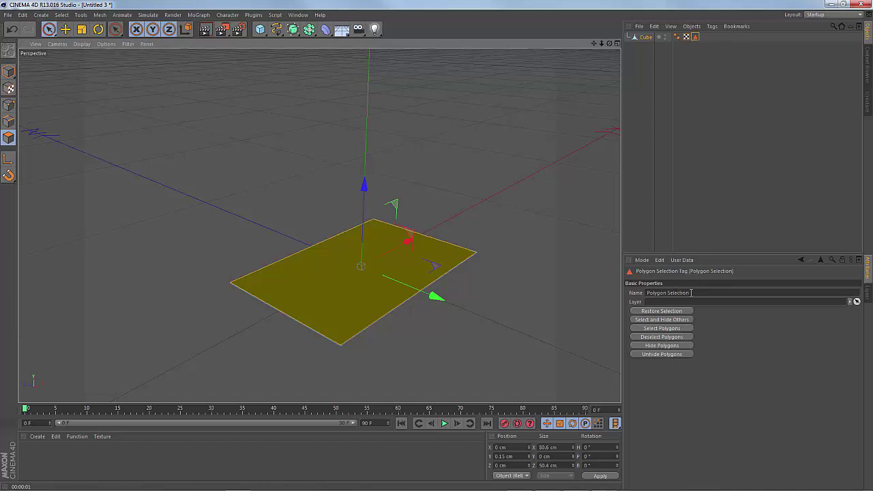
drag(691, 292, 628, 293)
text(F)
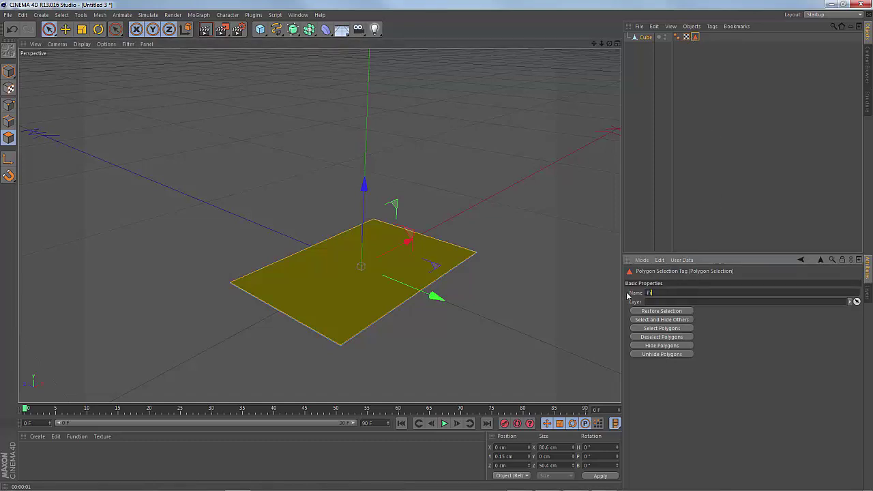
text(ront)
key(Return)
Step: Reselect the cube object and select only its bottom face
click(430, 275)
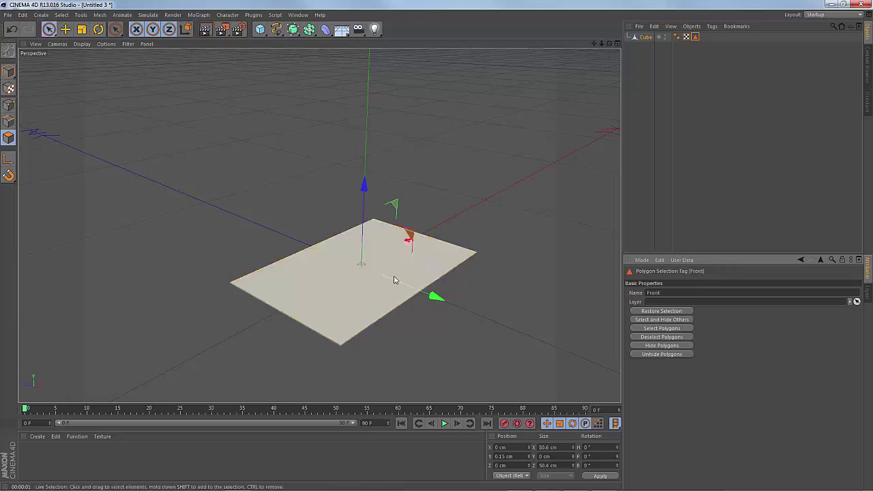
click(738, 161)
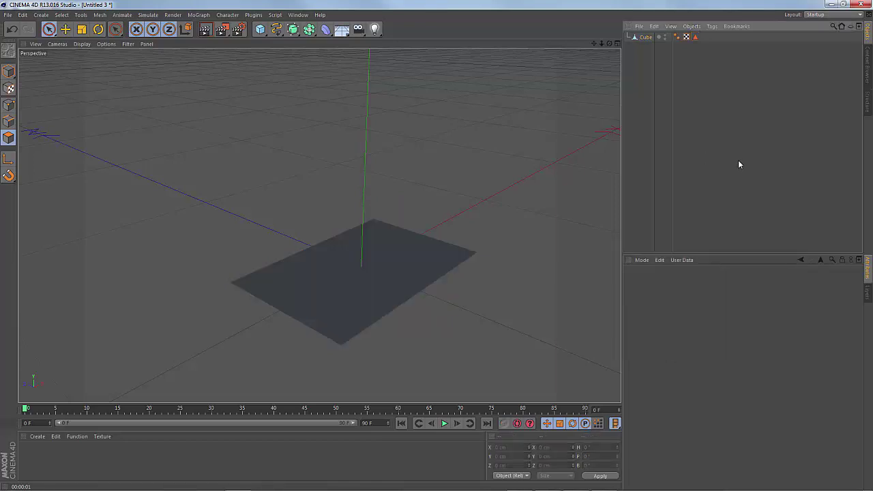
click(645, 37)
alt+drag(440, 277, 444, 189)
drag(366, 271, 389, 275)
Step: Store the selected bottom face as a polygon selection tag named Back, and deselect the object
click(62, 15)
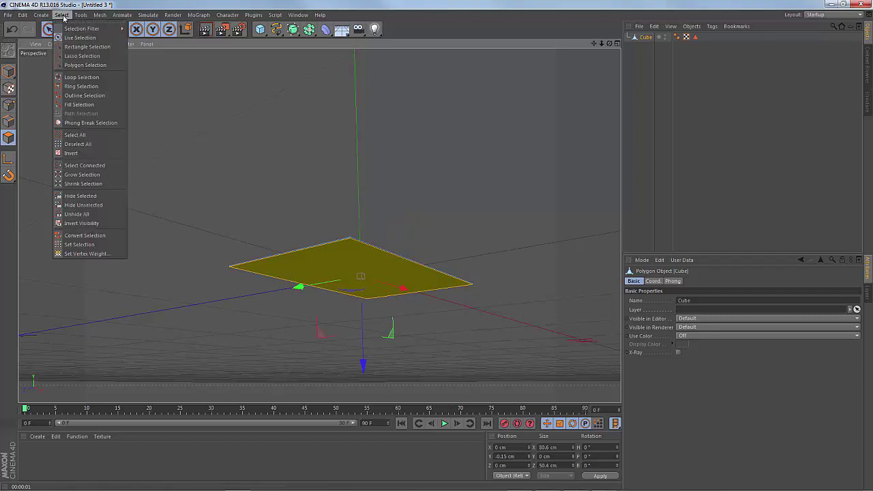
click(80, 245)
drag(693, 292, 616, 292)
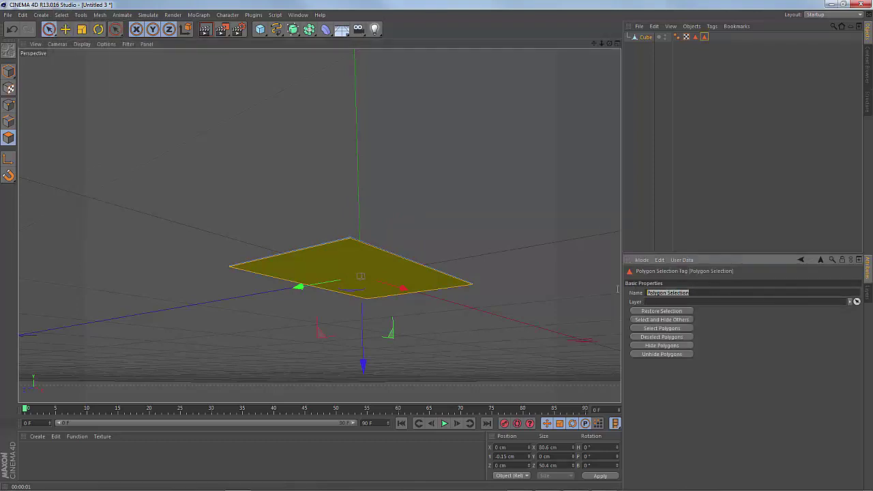
text(Back)
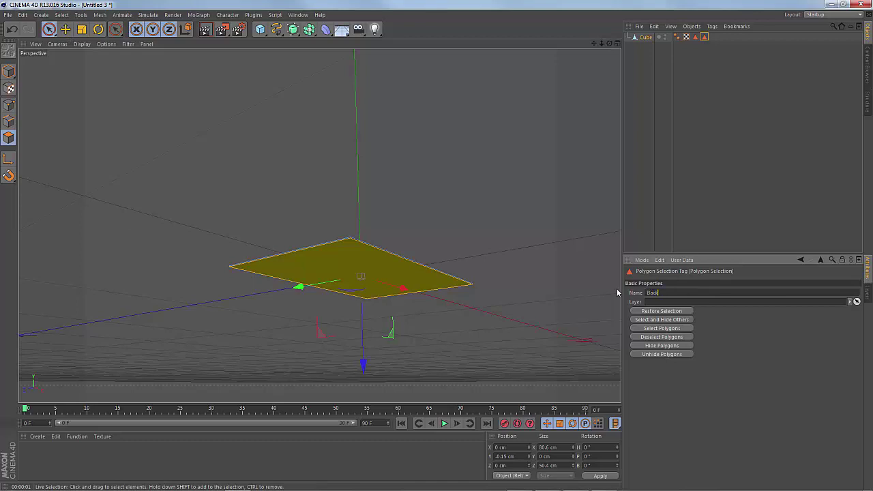
key(Return)
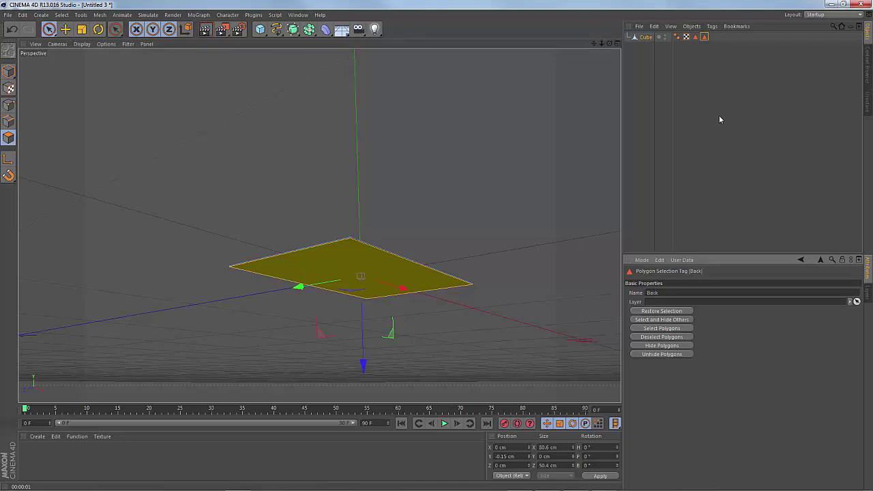
click(729, 151)
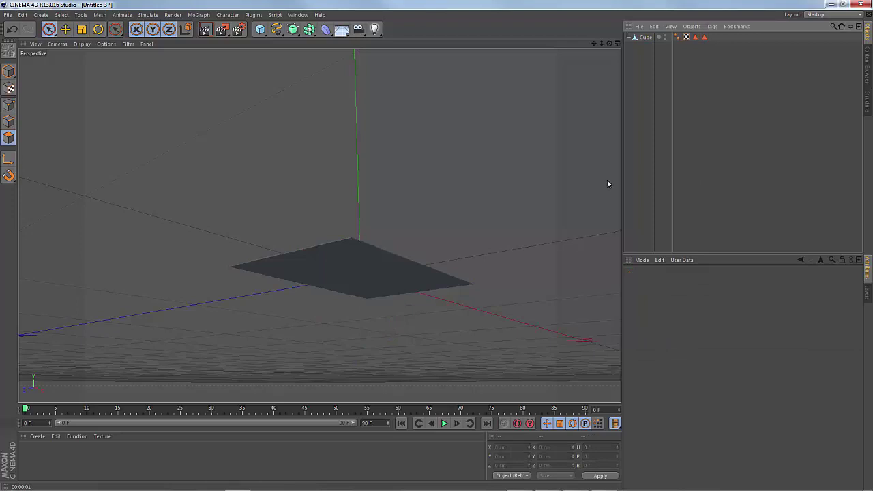
Step: Select the cube object and loop-select the thin side polygons running around its perimeter
alt+drag(400, 209, 373, 314)
scroll(372, 310, up, 3)
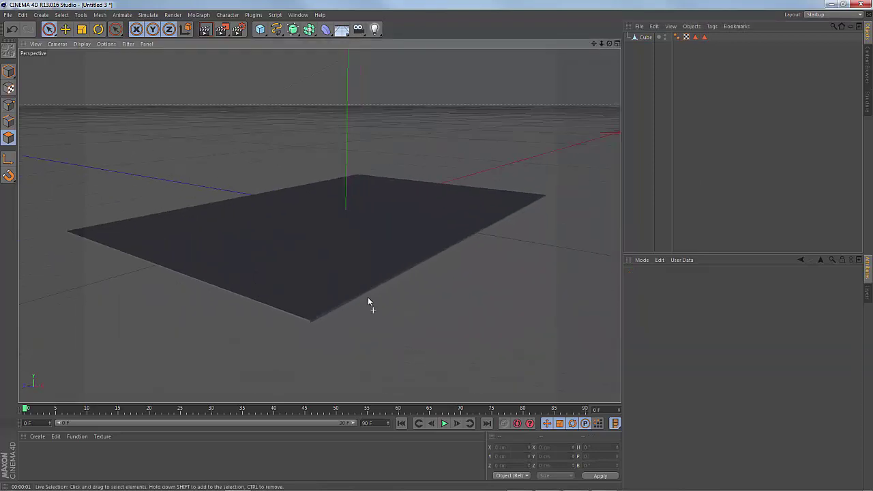
mouse_move(331, 293)
alt+mouse_down()
mouse_move(355, 270)
mouse_move(331, 306)
alt+mouse_up()
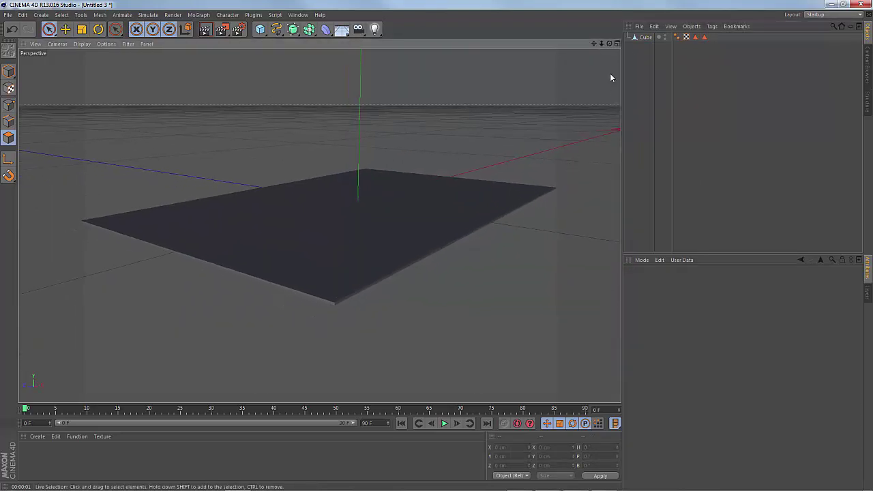
click(642, 37)
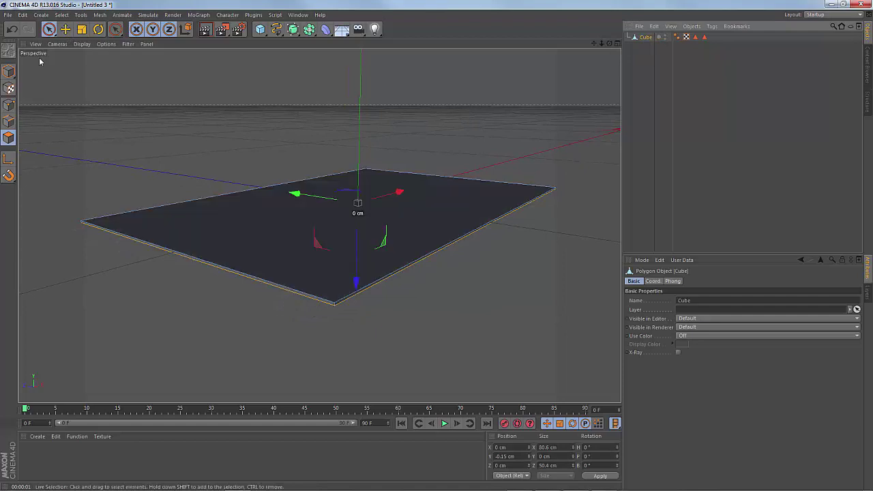
click(60, 15)
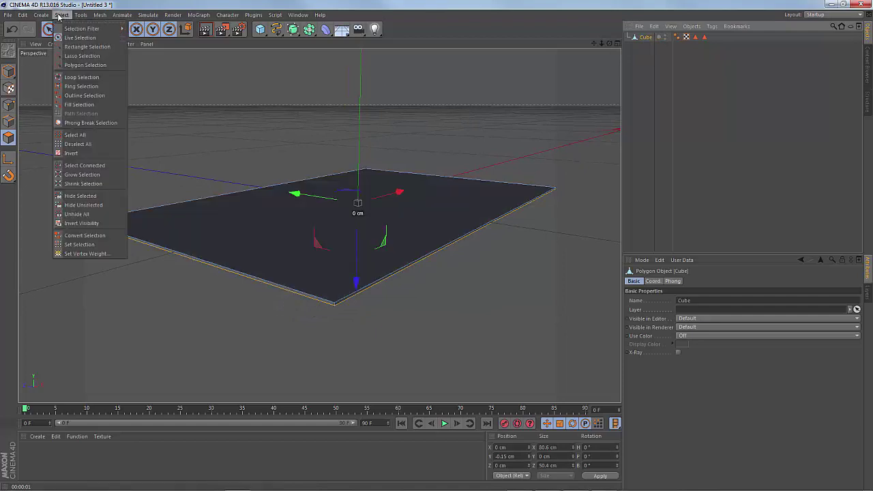
click(82, 77)
scroll(376, 326, up, 5)
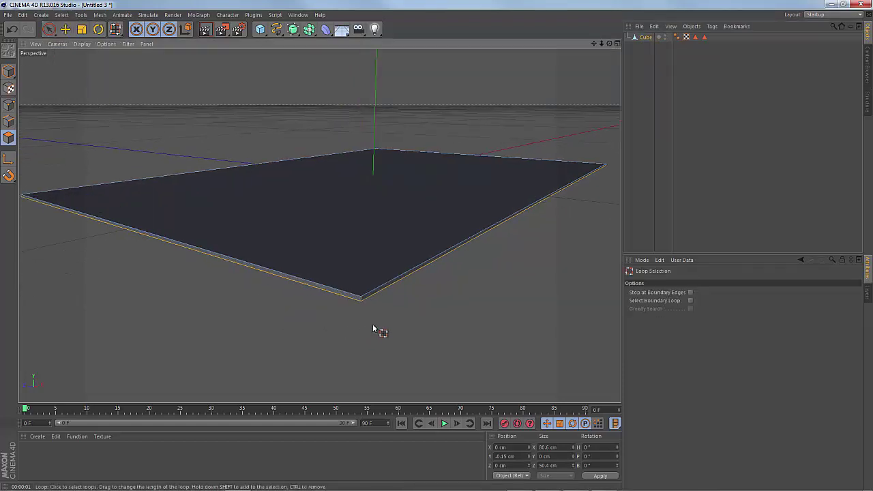
click(356, 291)
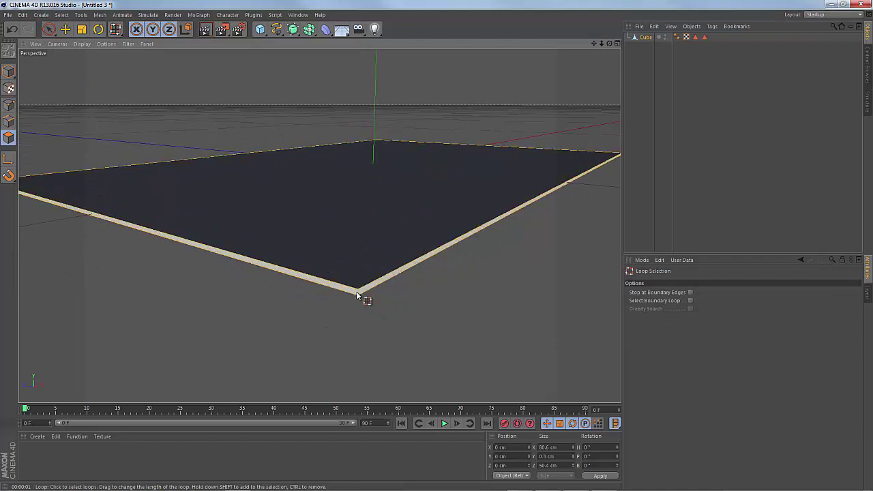
Step: Store the perimeter side polygons as a polygon selection tag named Edge
scroll(419, 301, up, 3)
scroll(417, 307, down, 4)
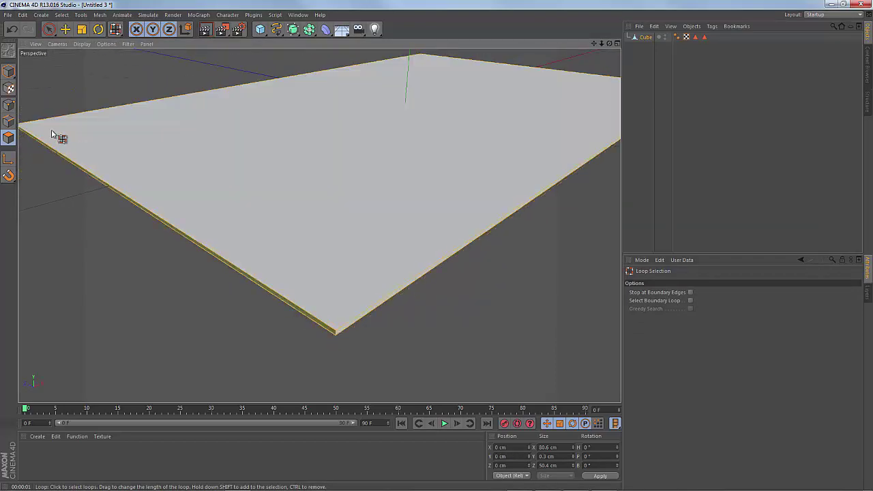
scroll(398, 355, up, 3)
scroll(462, 271, down, 2)
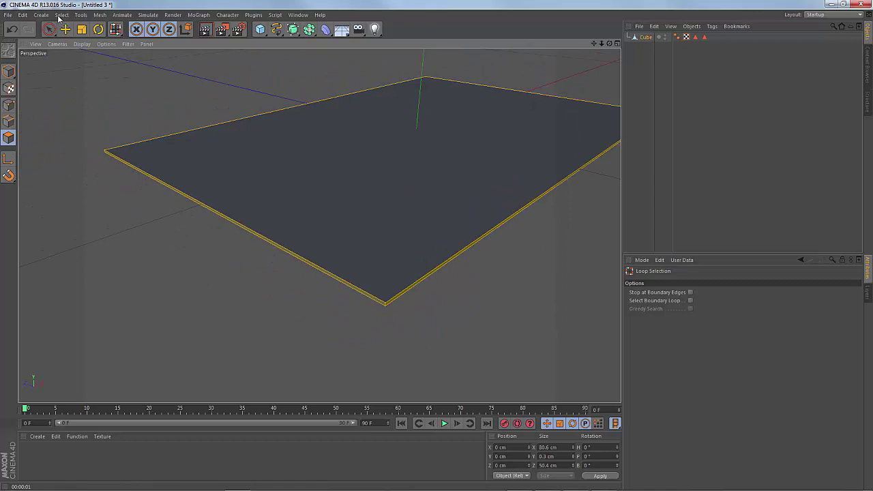
click(62, 15)
click(79, 244)
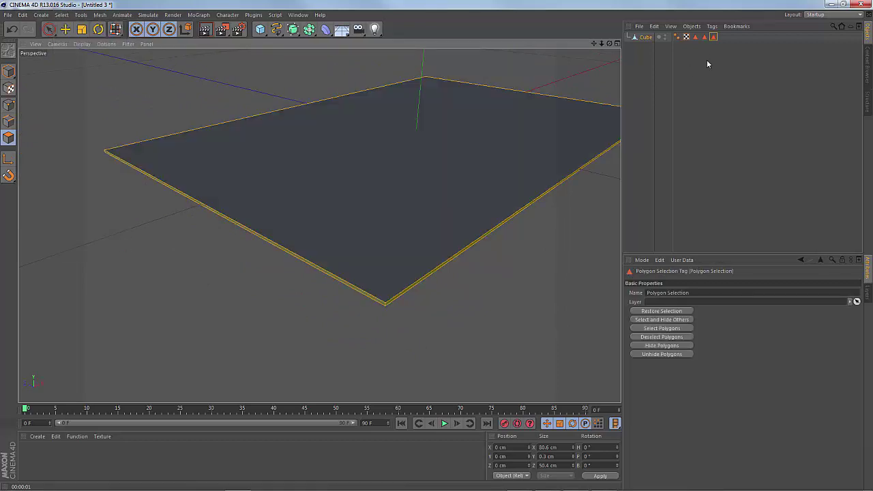
double_click(698, 293)
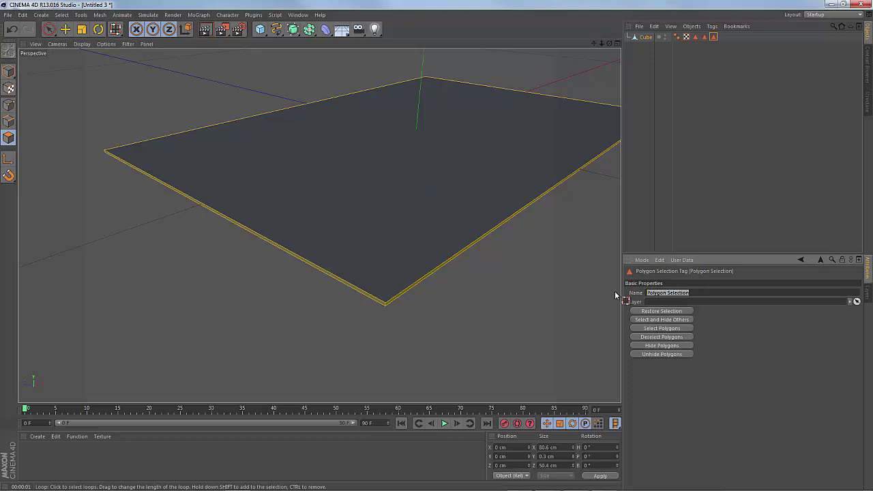
text(Edge)
key(Return)
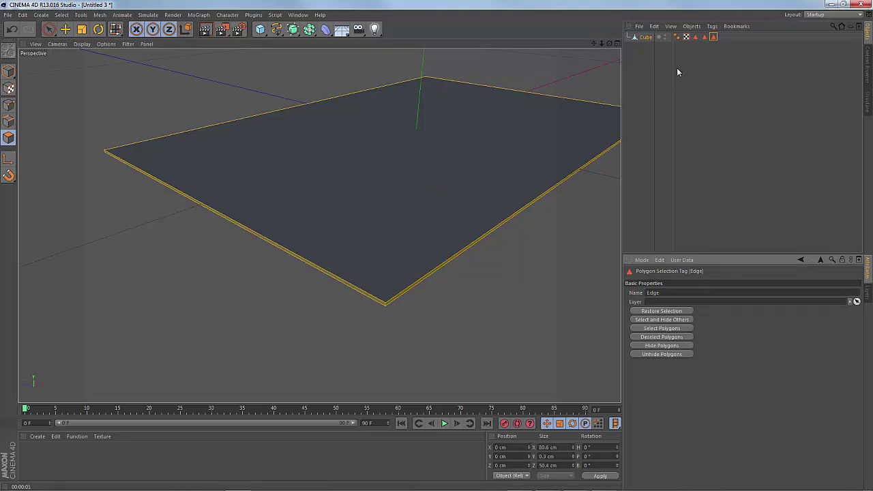
key(u)
key(l)
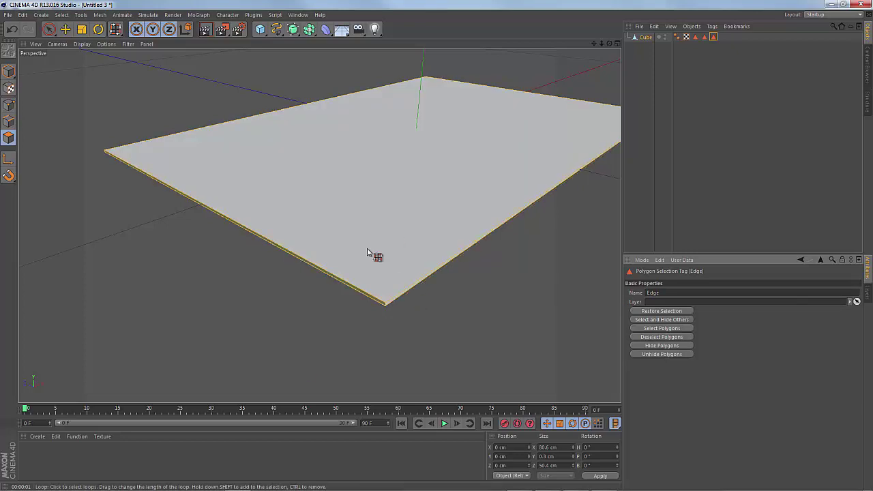
scroll(436, 225, down, 2)
scroll(431, 220, down, 3)
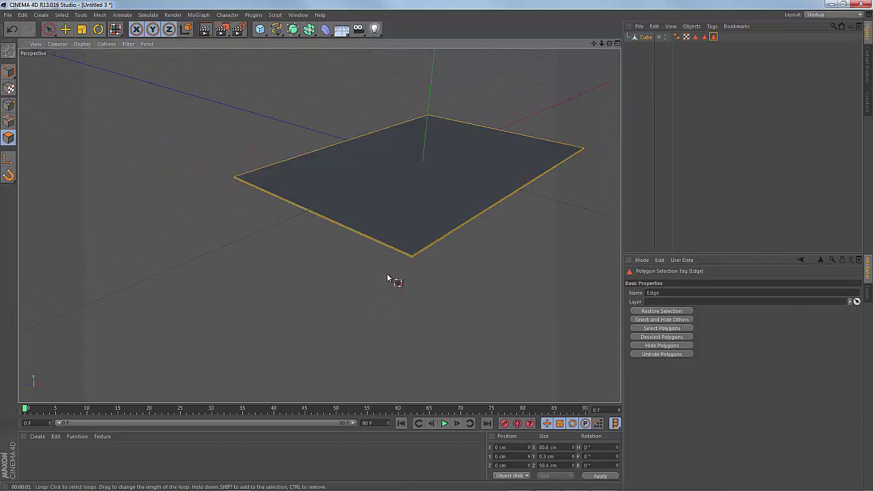
Step: Create a new material for the card-shaped slab
alt+middle_drag(447, 208, 350, 276)
alt+drag(350, 280, 388, 275)
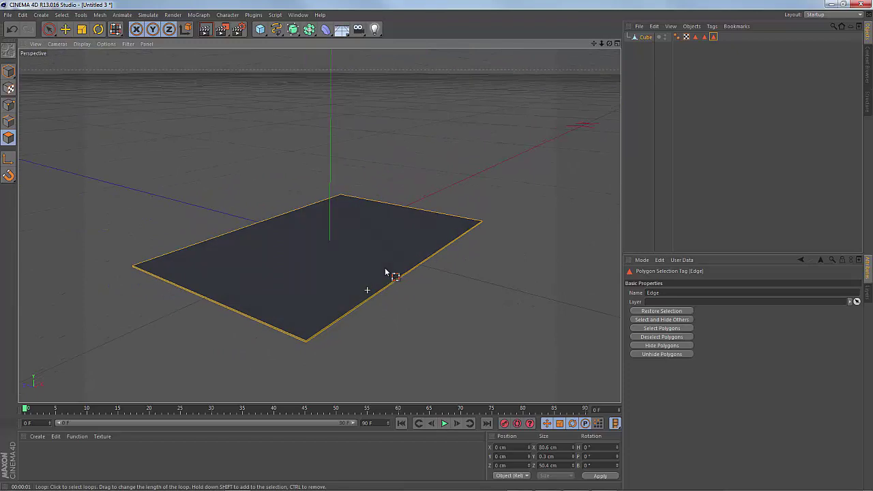
double_click(37, 459)
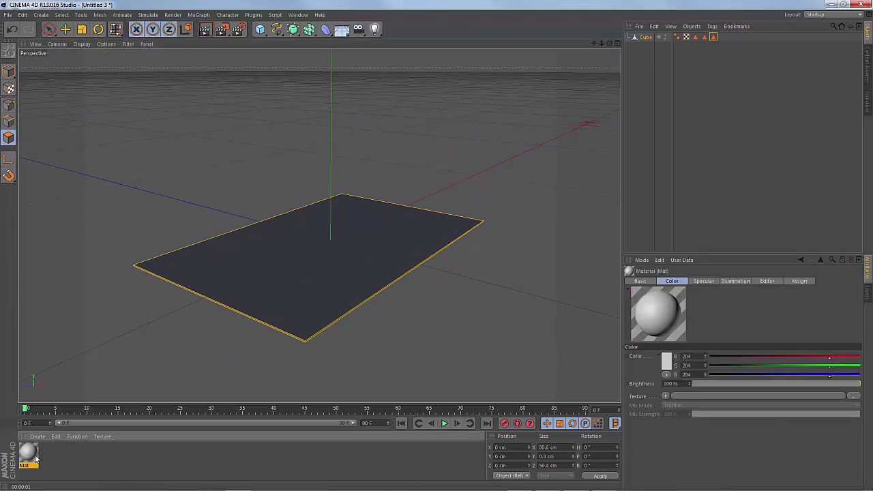
Step: Create two more default materials in addition to the existing one
double_click(29, 454)
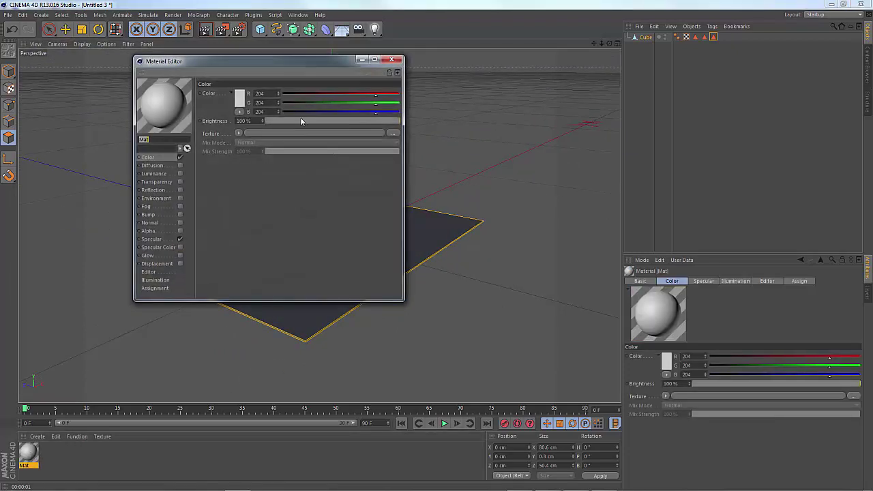
click(392, 61)
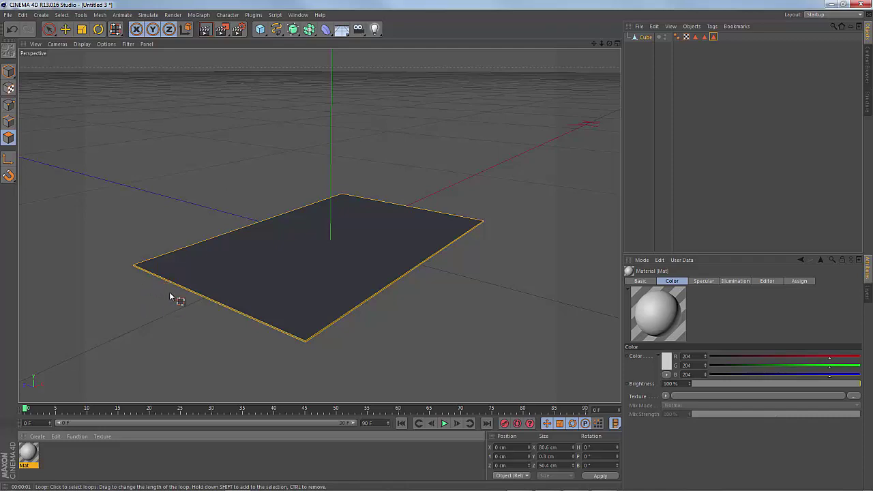
drag(166, 304, 164, 407)
drag(133, 445, 69, 462)
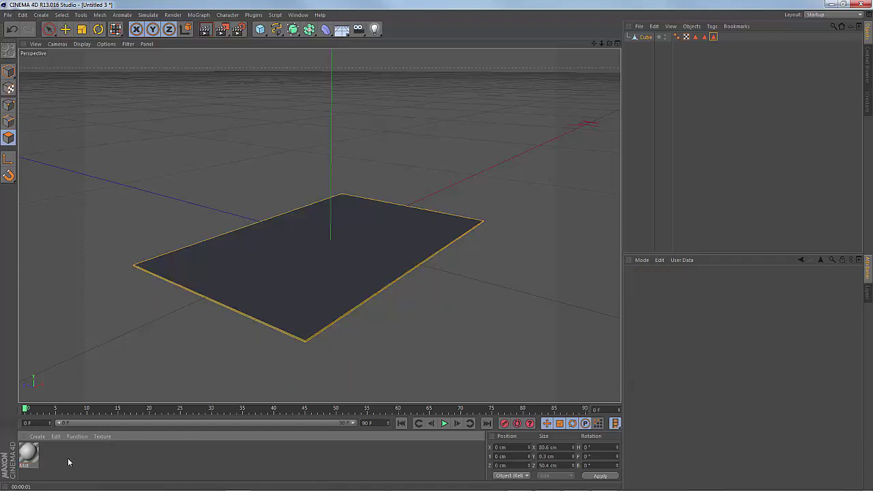
double_click(68, 463)
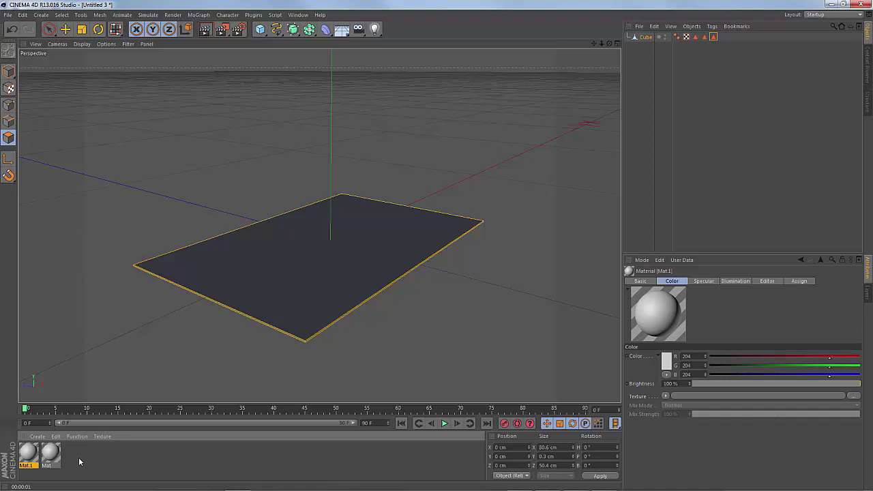
double_click(79, 462)
Step: Load Front.jpg from the desktop as the color texture of Mat.2, without copying the image to the project location
double_click(28, 453)
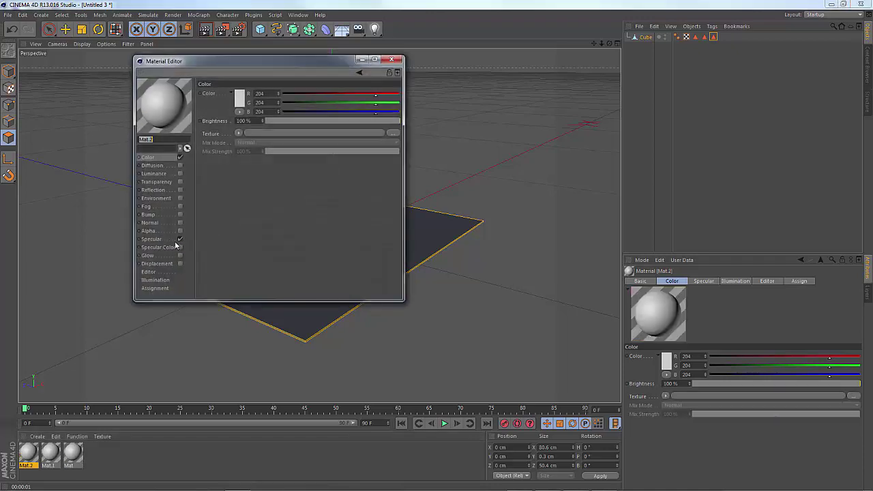
click(180, 240)
click(180, 239)
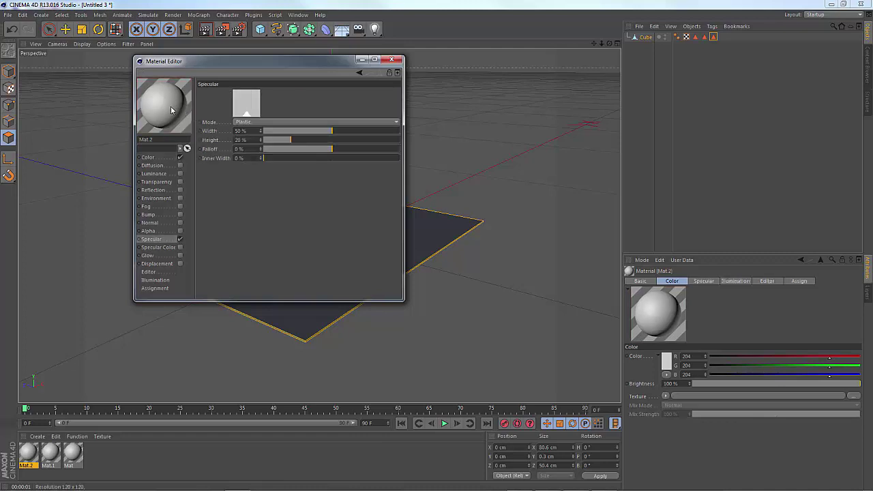
click(148, 157)
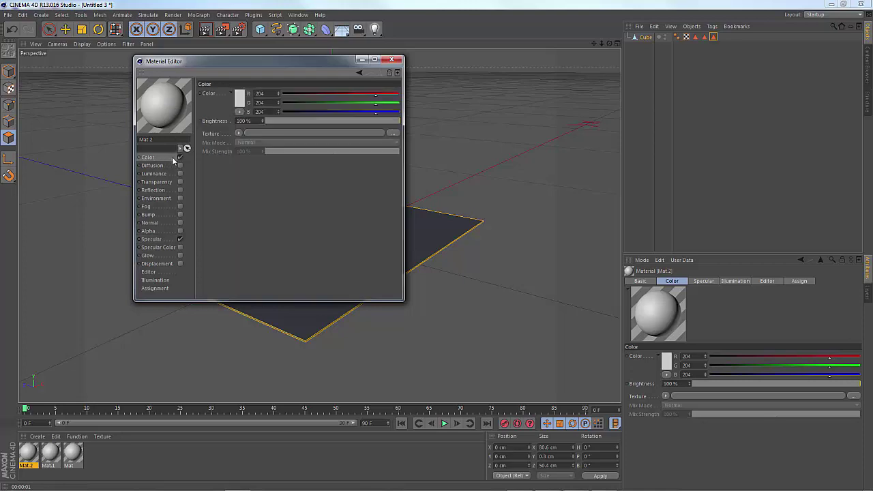
click(394, 134)
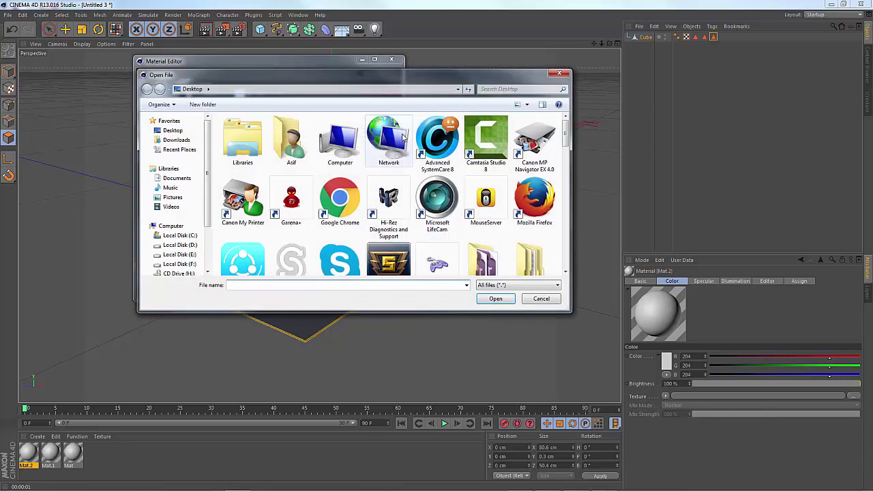
drag(565, 142, 565, 228)
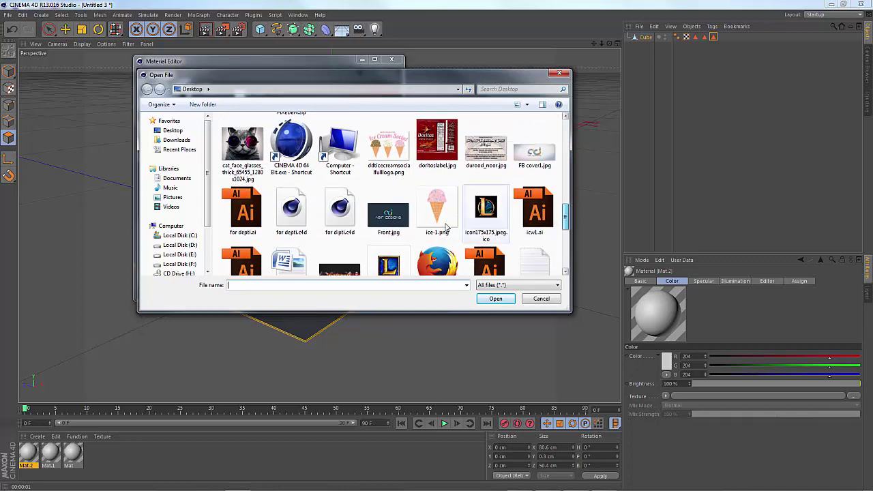
click(388, 215)
click(490, 301)
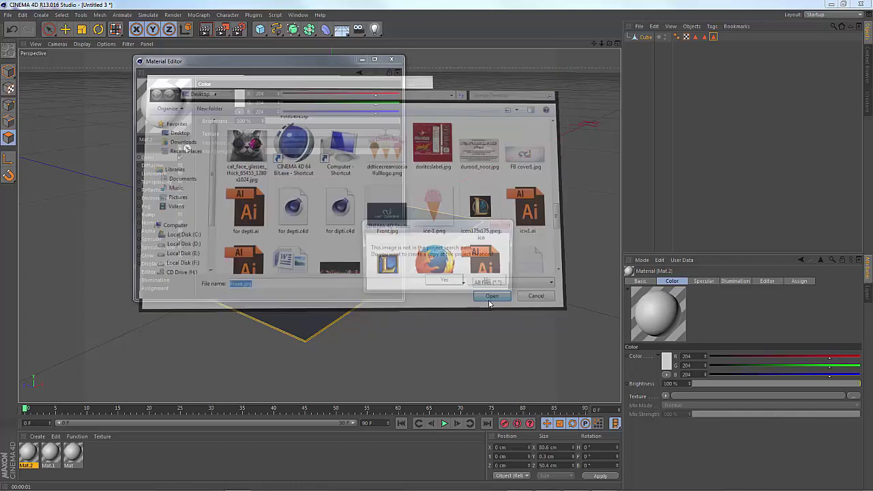
click(487, 281)
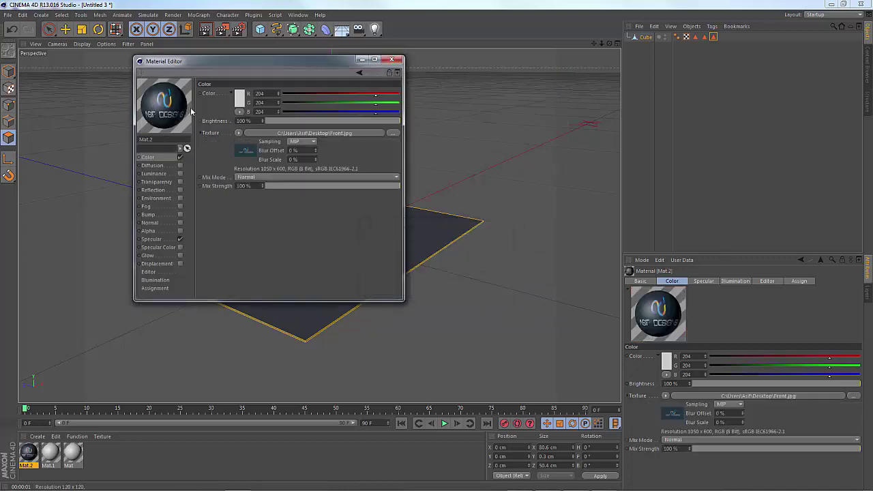
click(401, 61)
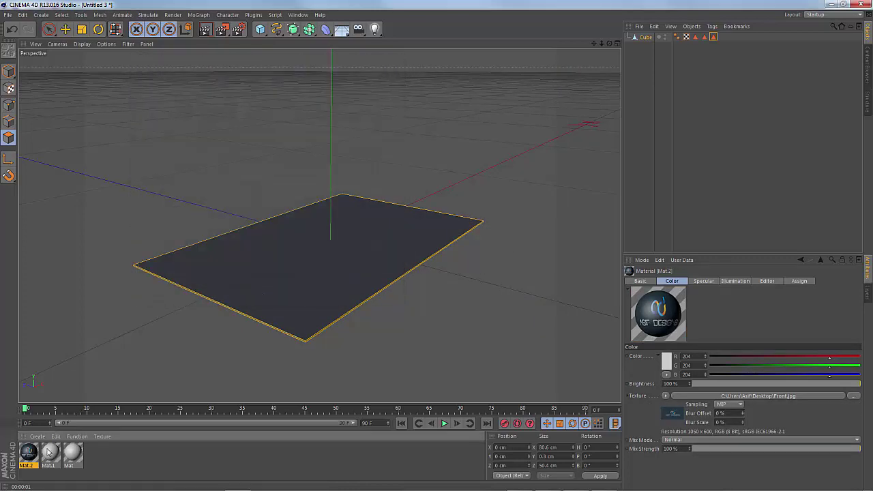
Step: Load Back.jpg from the desktop as the color texture of Mat.1, without copying the image to the project location
double_click(49, 453)
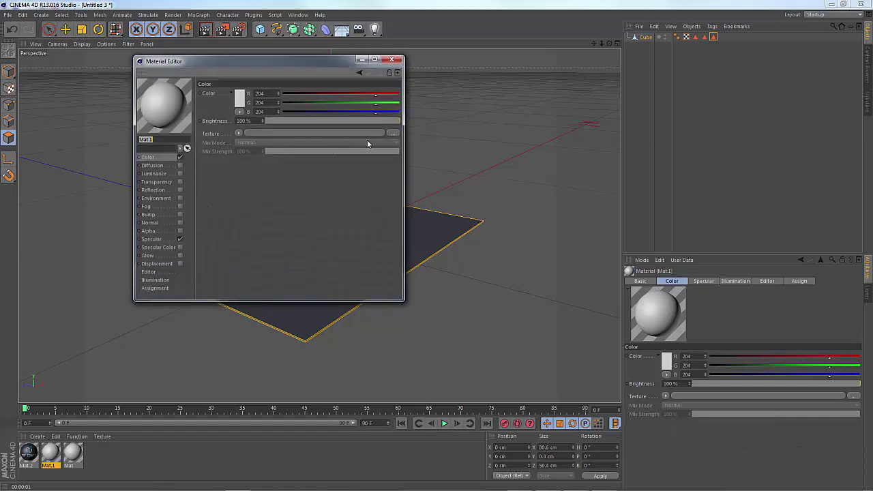
click(394, 134)
drag(566, 145, 566, 203)
click(489, 208)
click(495, 298)
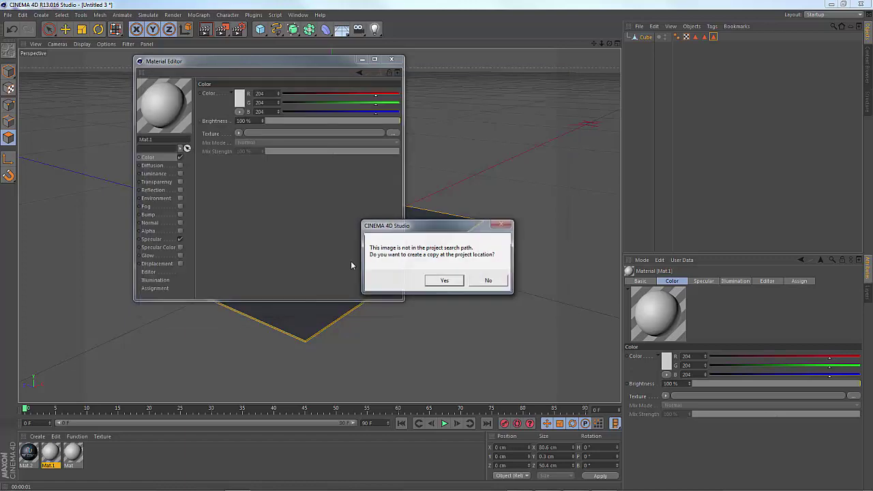
click(490, 281)
click(392, 59)
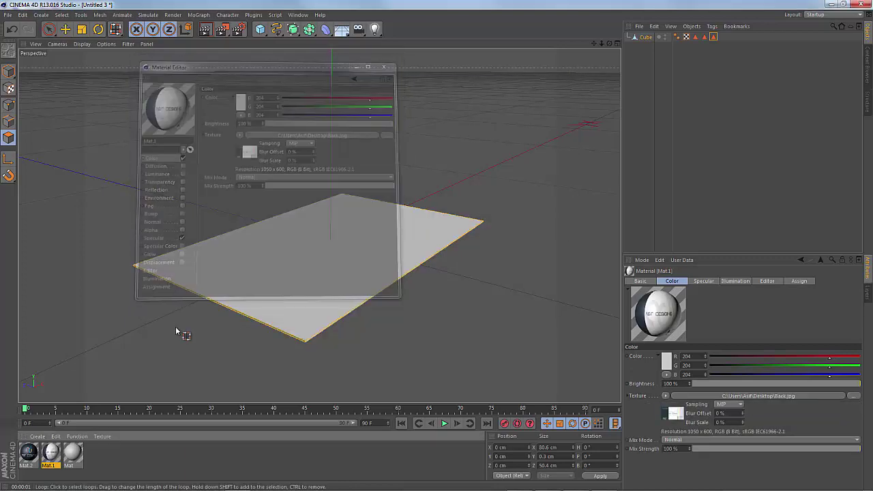
Step: Disable the specular channel of the material Mat and set its color to pure white, RGB 255, 255, 255
double_click(72, 453)
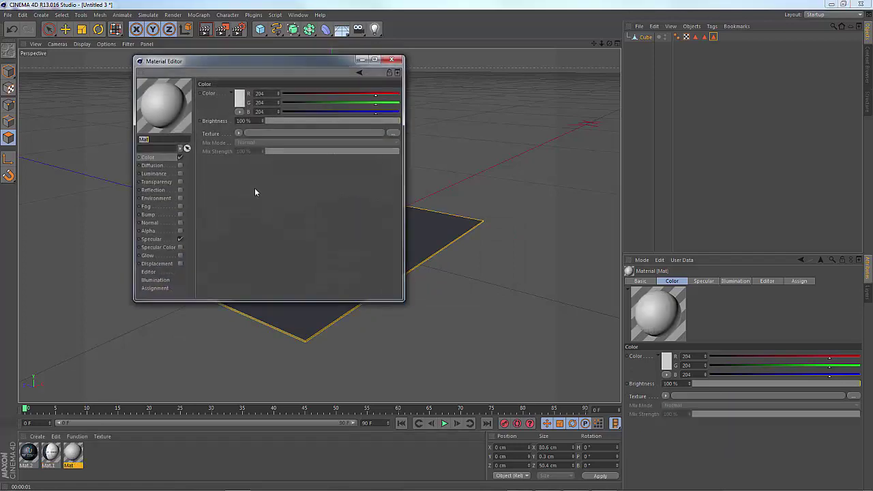
click(180, 239)
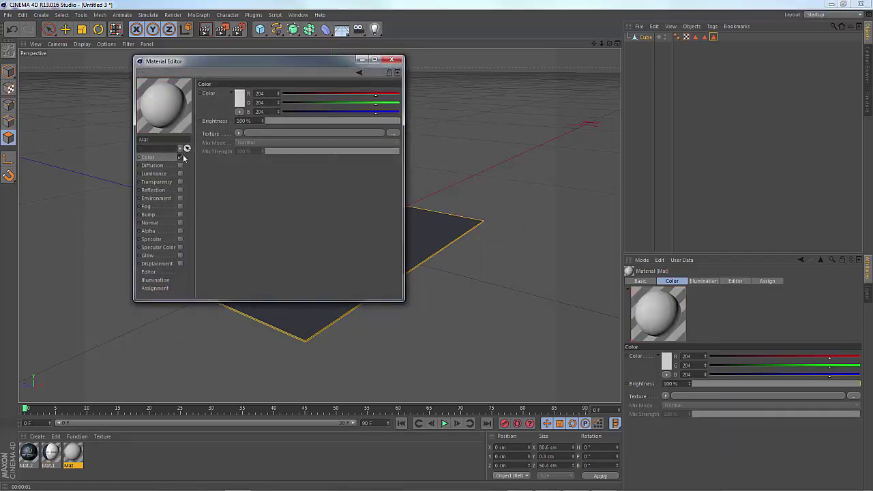
click(240, 101)
click(181, 65)
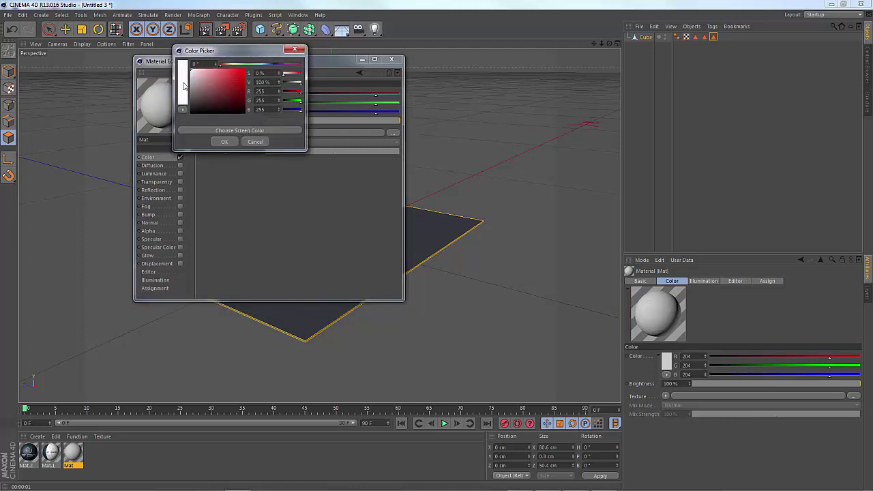
click(220, 141)
click(391, 60)
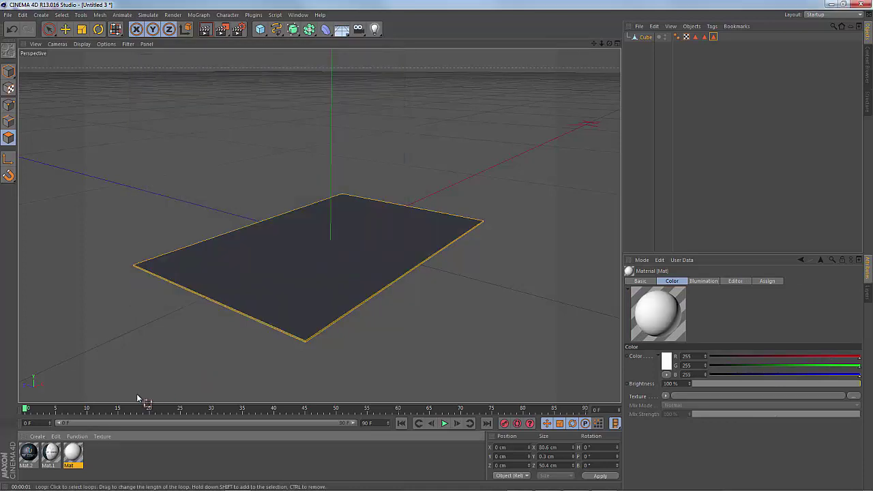
Step: Select all three materials and assign them together to the Cube object
click(102, 451)
drag(74, 458, 31, 457)
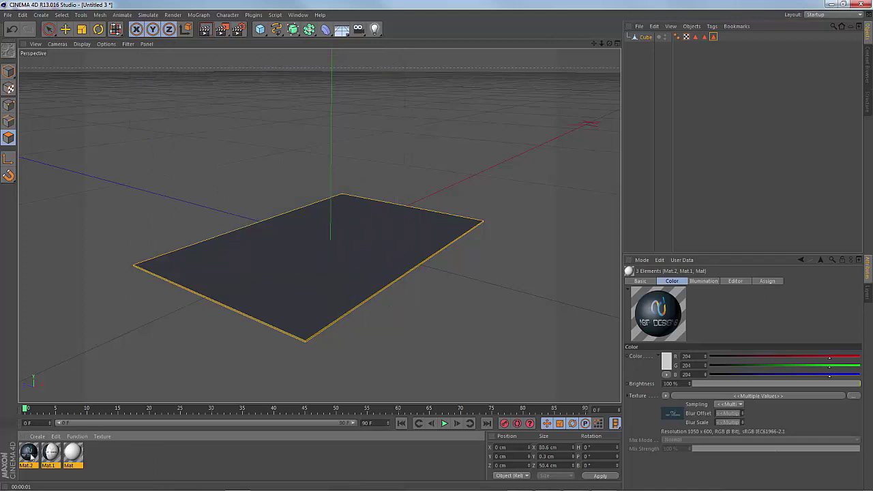
drag(429, 265, 647, 37)
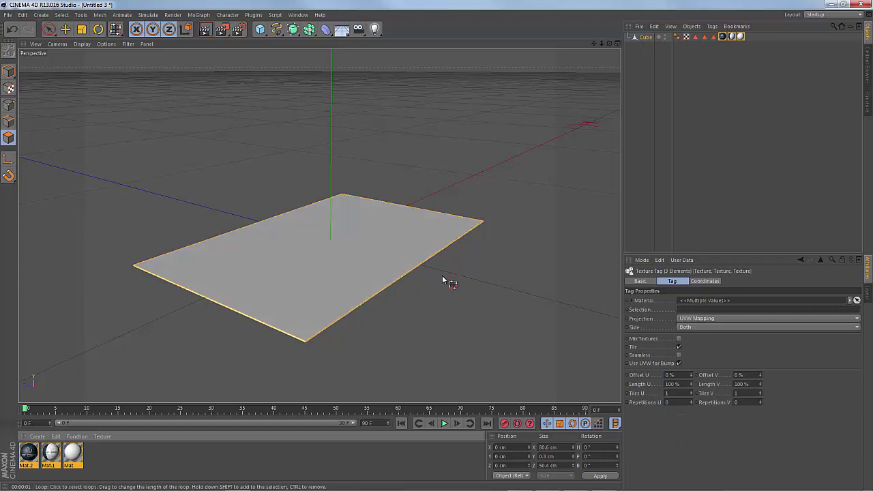
alt+drag(440, 280, 429, 302)
drag(727, 37, 502, 203)
Step: Restrict the cube's Mat.2 texture tag to the Front polygon selection and its Mat.1 texture tag to the Back selection
click(723, 36)
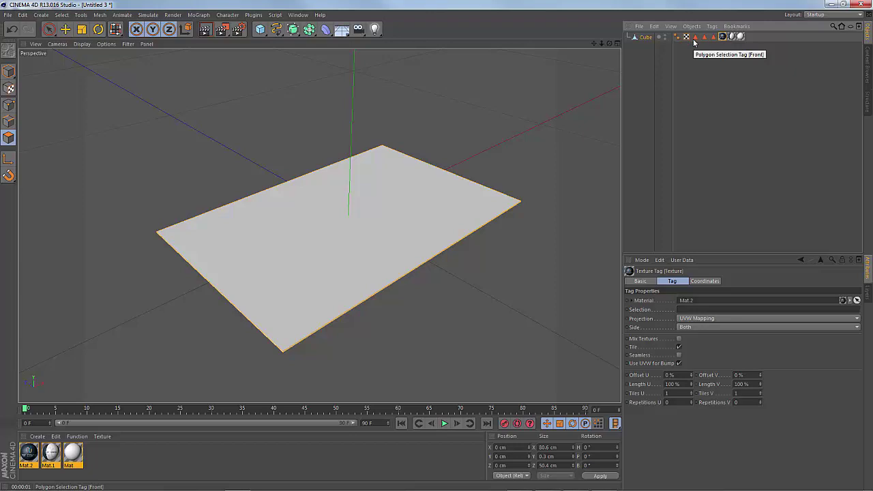
drag(695, 38, 691, 311)
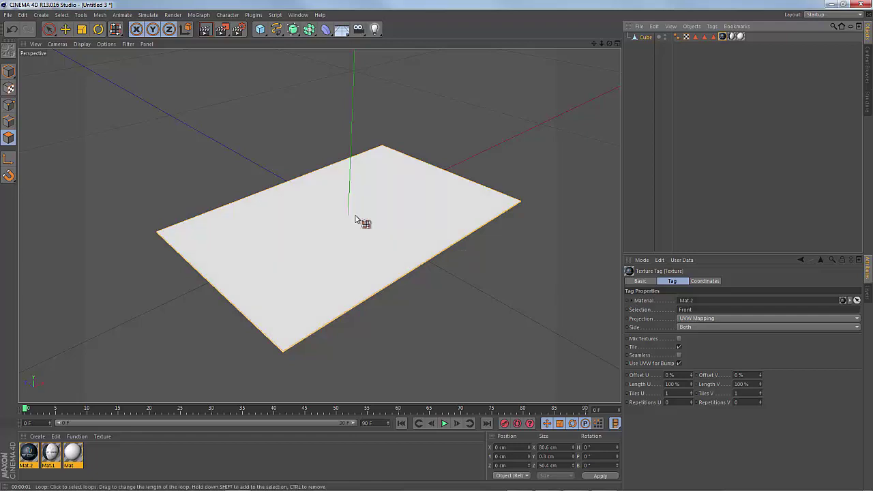
click(732, 38)
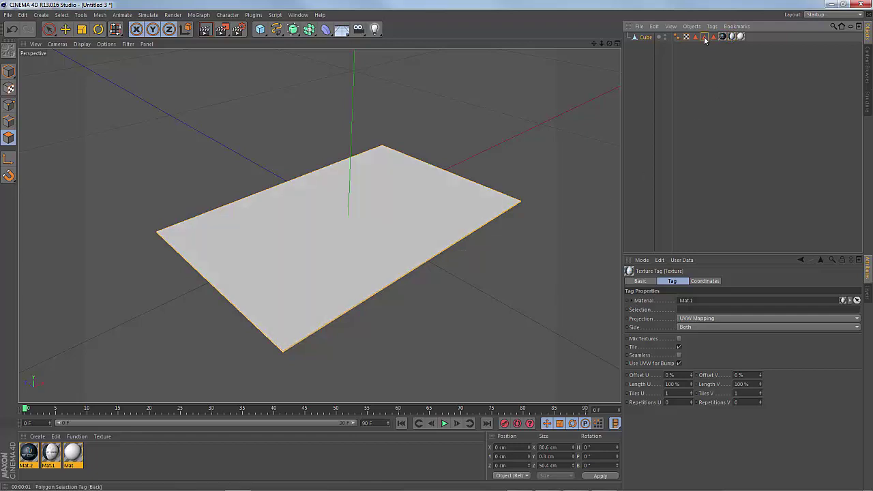
drag(705, 39, 688, 312)
Step: Restrict the cube's Mat texture tag to the Edge polygon selection
click(740, 36)
drag(714, 40, 689, 311)
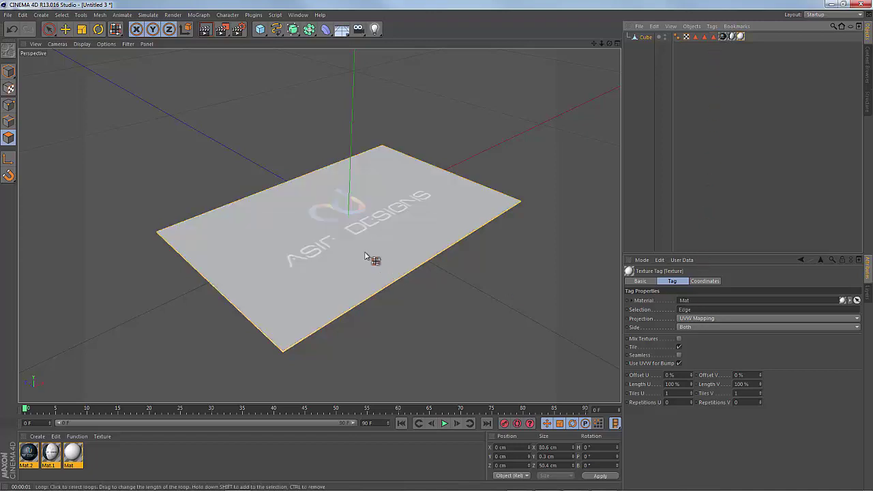
alt+drag(422, 217, 404, 237)
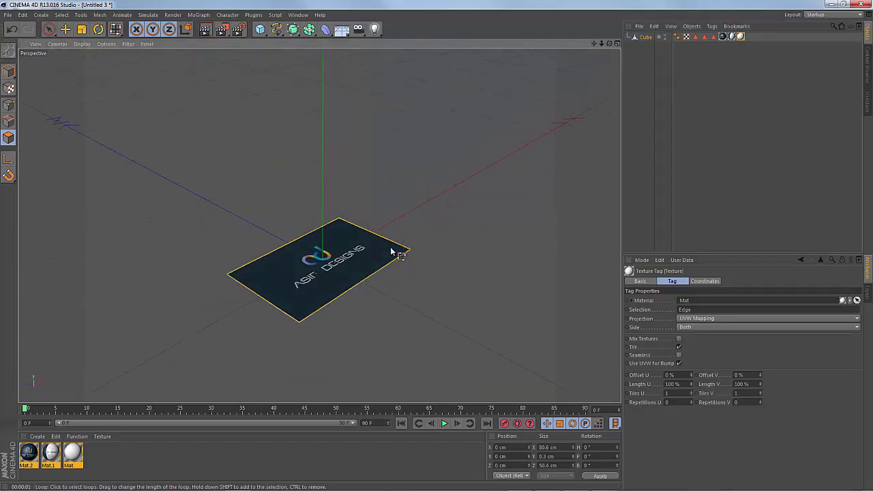
Step: Switch to Windows Photo Viewer to examine the finished business card stack render, and return to the Cinema 4D scene
click(577, 482)
click(545, 354)
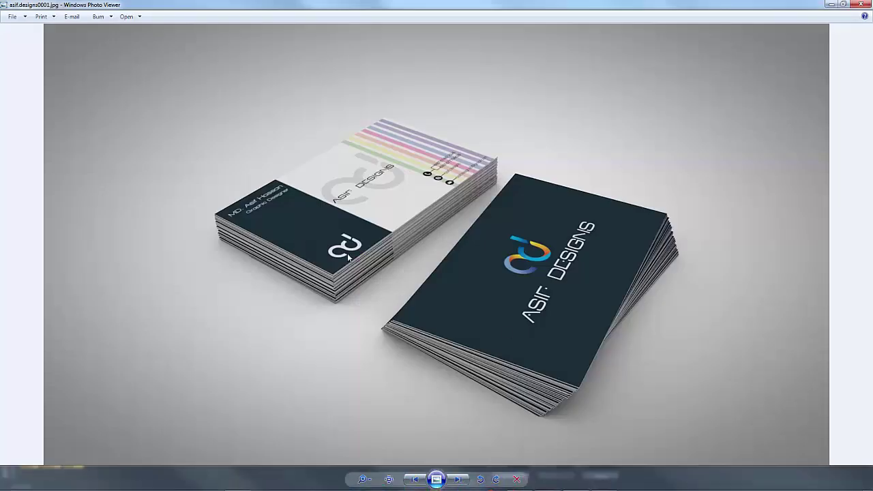
click(831, 4)
drag(372, 244, 372, 243)
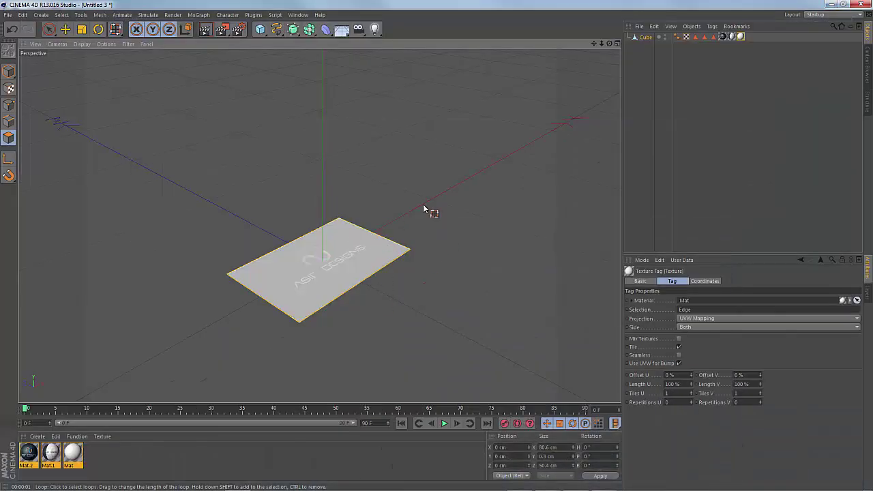
Step: Add a MoGraph Cloner and make the Cube its child
click(199, 15)
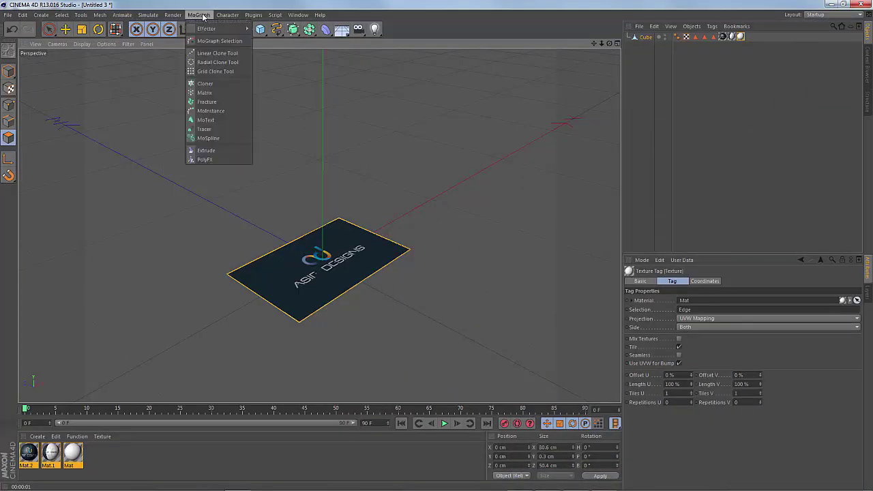
click(205, 83)
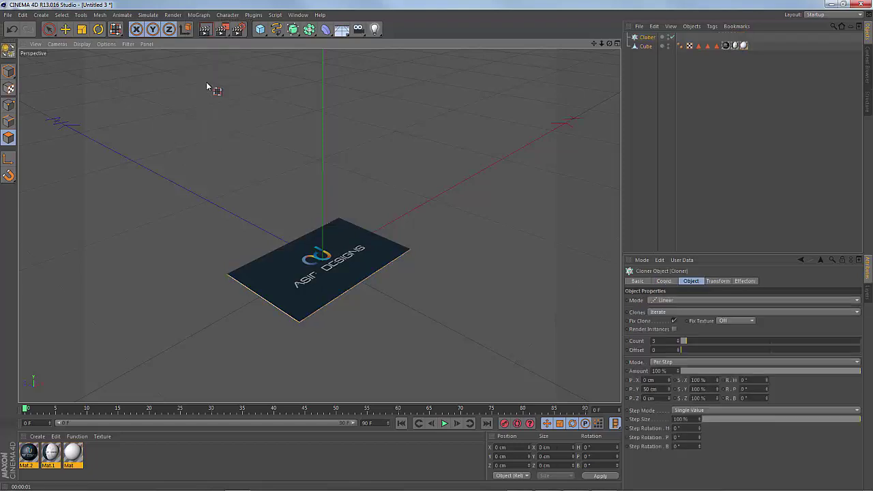
click(645, 46)
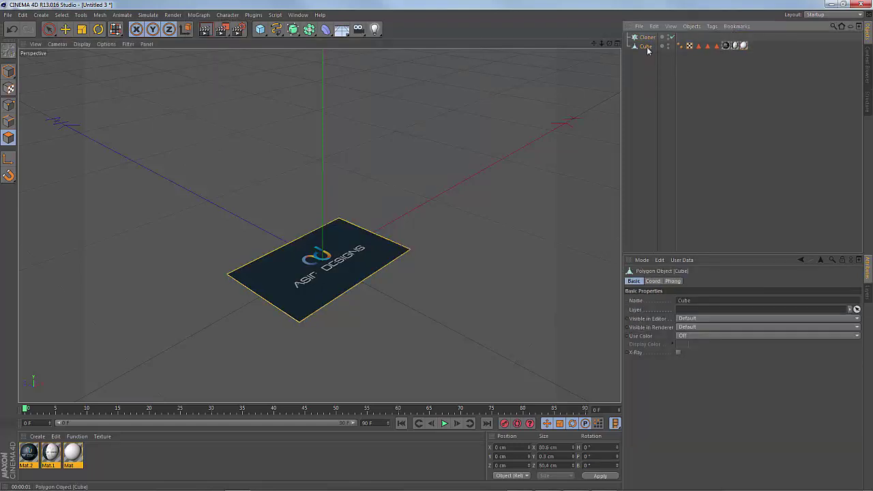
drag(647, 51, 649, 39)
alt+drag(376, 118, 373, 112)
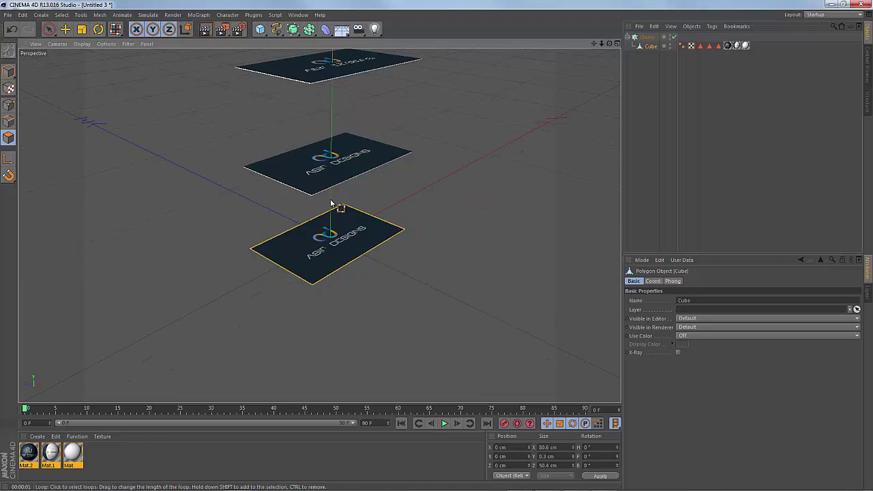
Step: Reduce the Cloner's Y position offset per step to under 1 cm to stack the cloned cards closely
click(643, 39)
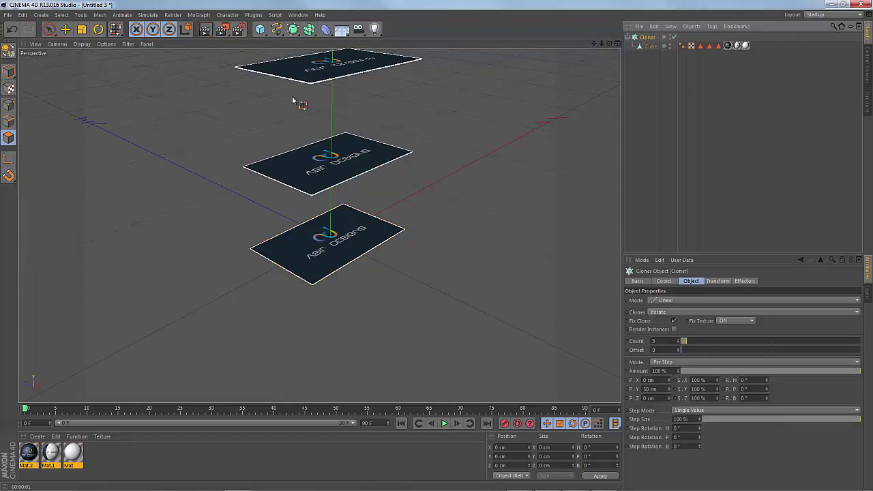
click(661, 389)
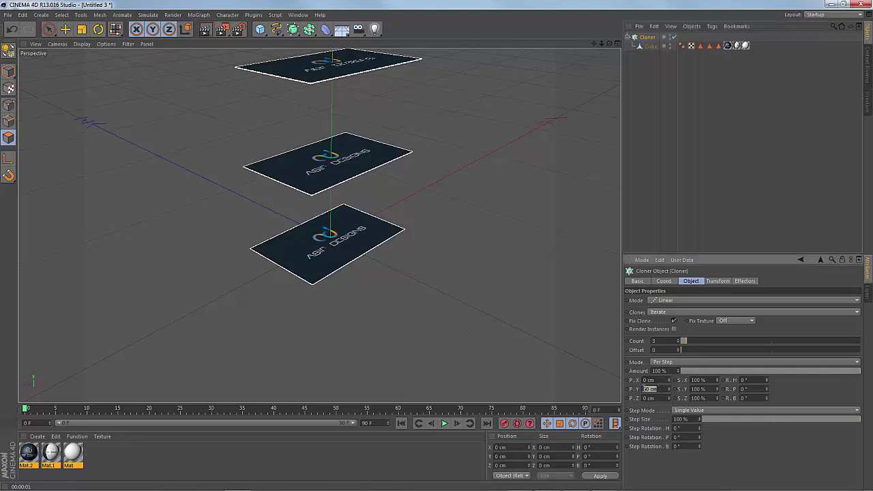
text(5)
key(Return)
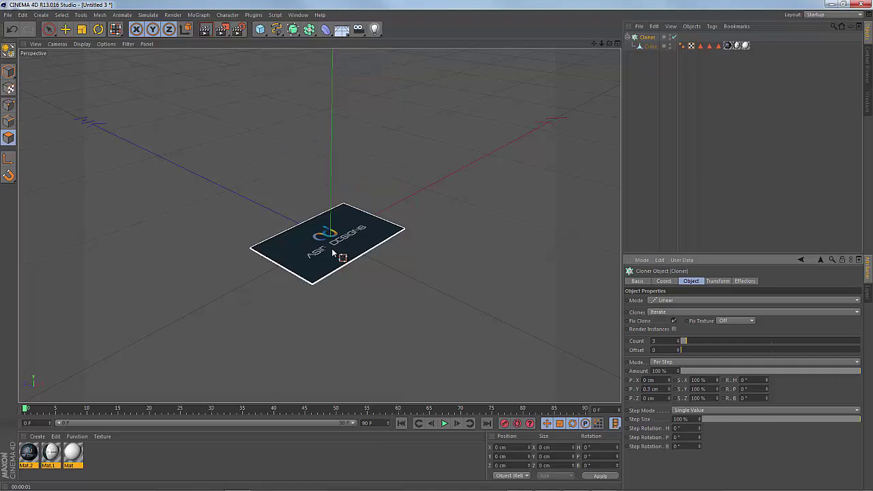
Step: Set the Cloner's clone count to 35 to build the full card stack
scroll(334, 253, up, 1)
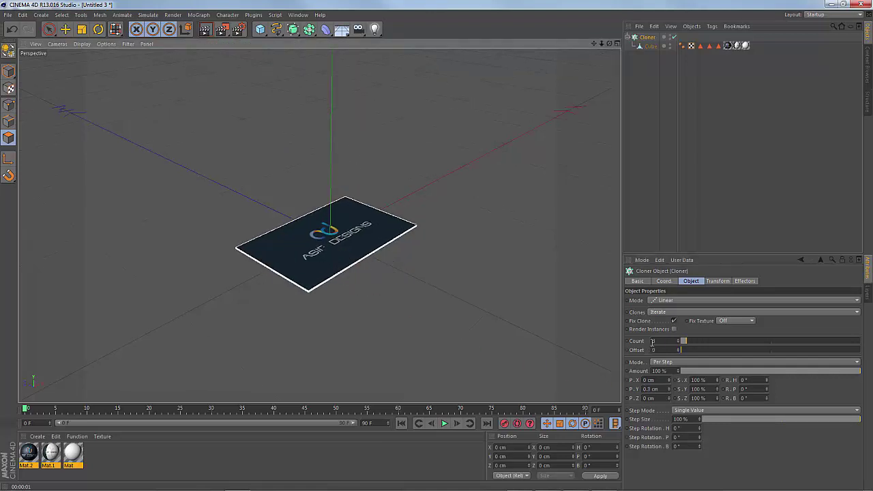
drag(697, 341, 798, 341)
click(786, 456)
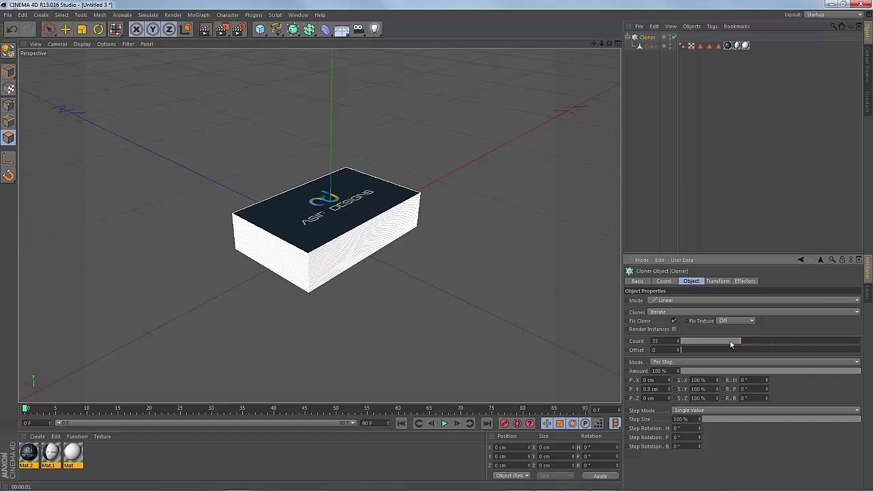
drag(738, 341, 715, 341)
double_click(656, 341)
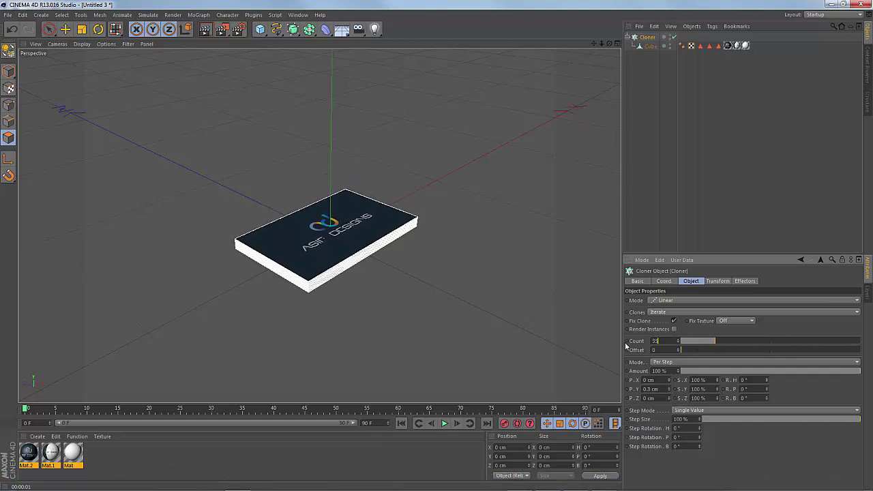
key(Return)
Step: Frame the card stack closer in perspective and render the active view to examine it
scroll(366, 259, up, 3)
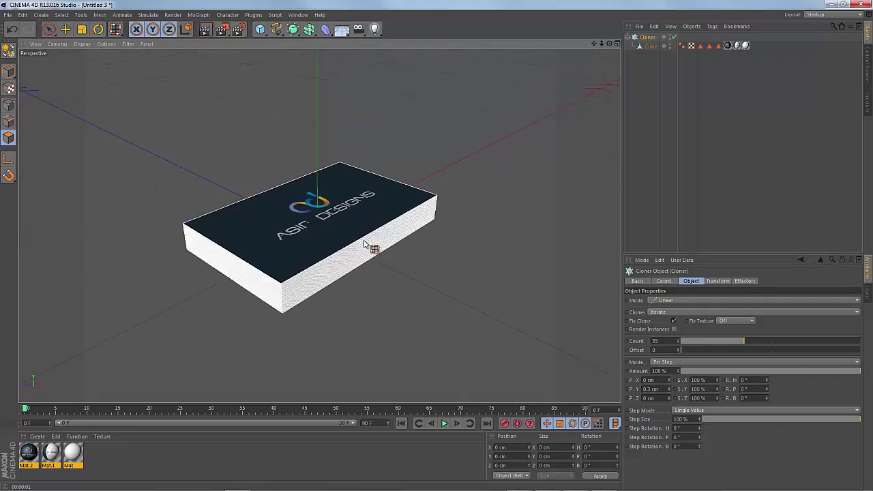
mouse_move(346, 140)
alt+mouse_down()
mouse_move(357, 146)
mouse_move(341, 135)
alt+mouse_up()
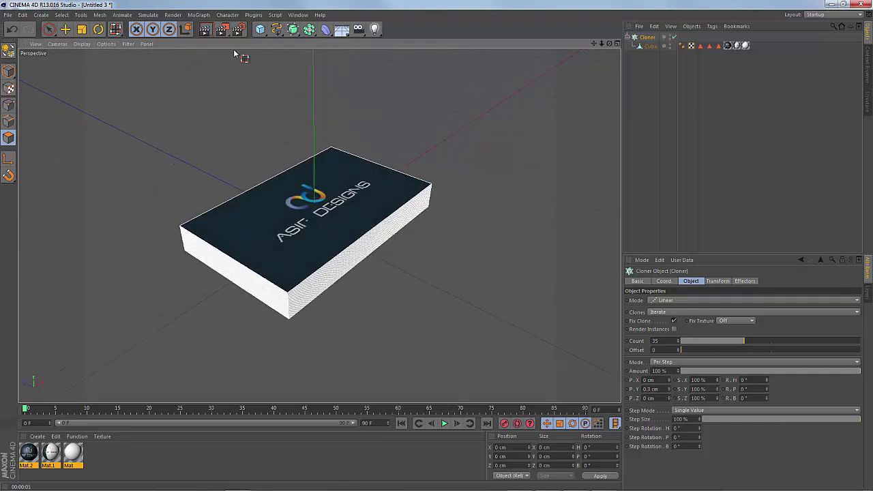
click(206, 30)
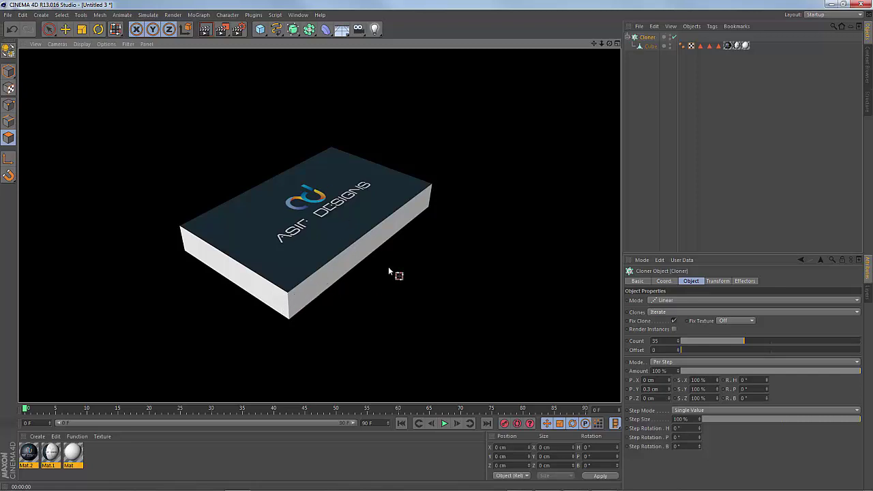
Step: Collapse the Cloner's hierarchy and add a MoGraph Random effector to the scene
click(632, 40)
click(628, 39)
click(202, 17)
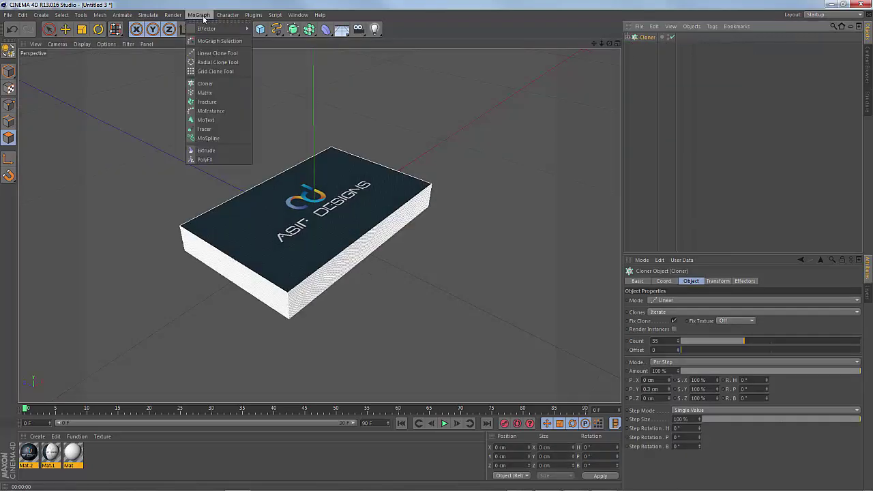
mouse_move(211, 28)
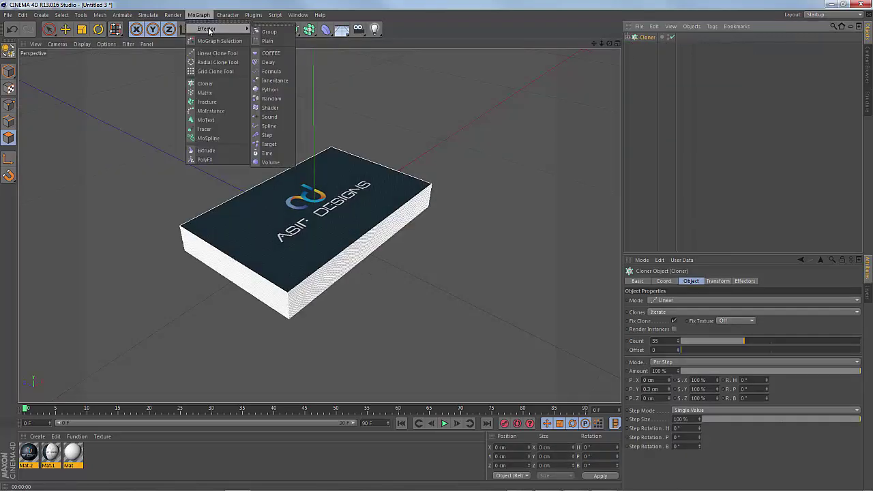
click(271, 98)
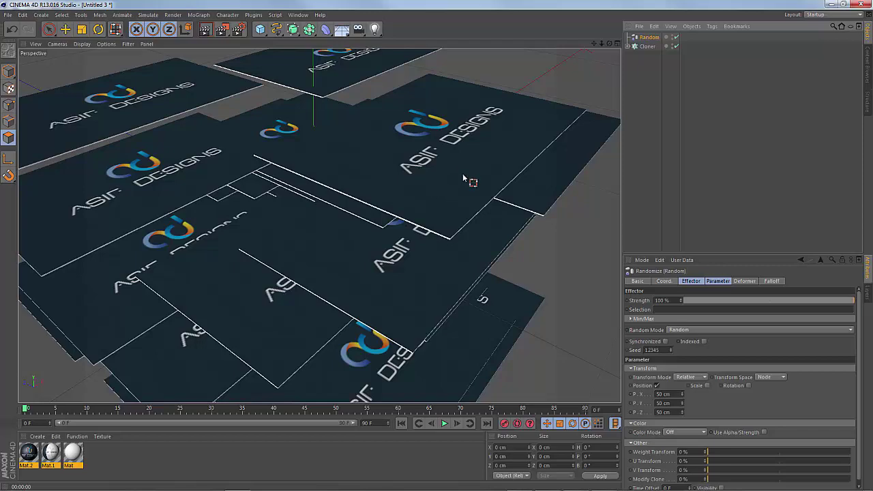
Step: Set the Random effector's strength to 0.05 %
scroll(462, 175, down, 5)
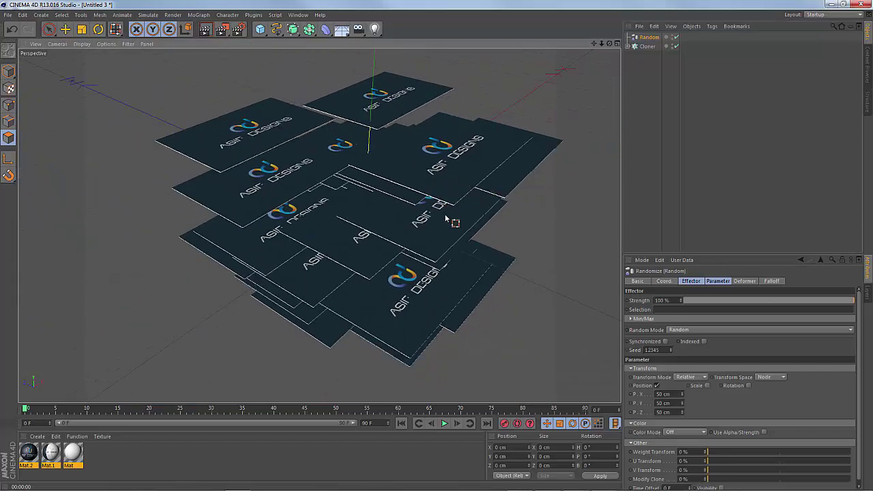
alt+drag(448, 218, 604, 80)
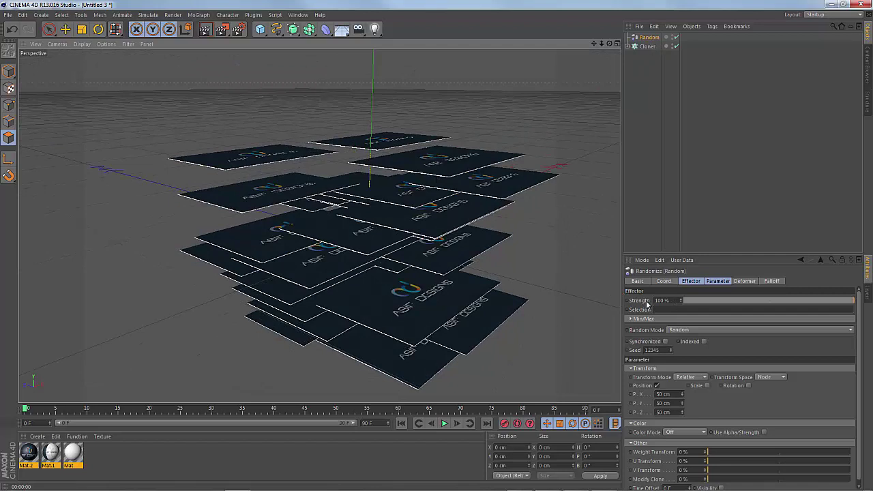
click(673, 300)
text(0)
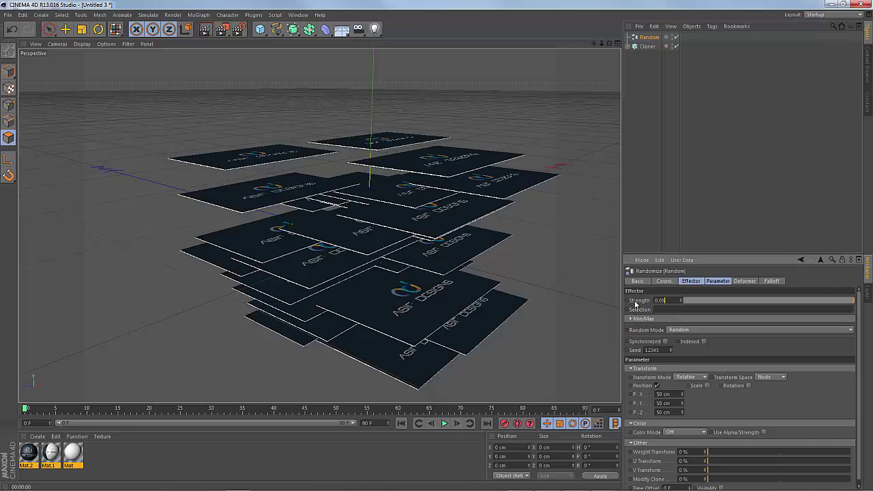
text(.05)
key(Return)
Step: Render the perspective view and examine the offsets between the stacked cards' edges up close in the Front view
alt+drag(383, 278, 279, 128)
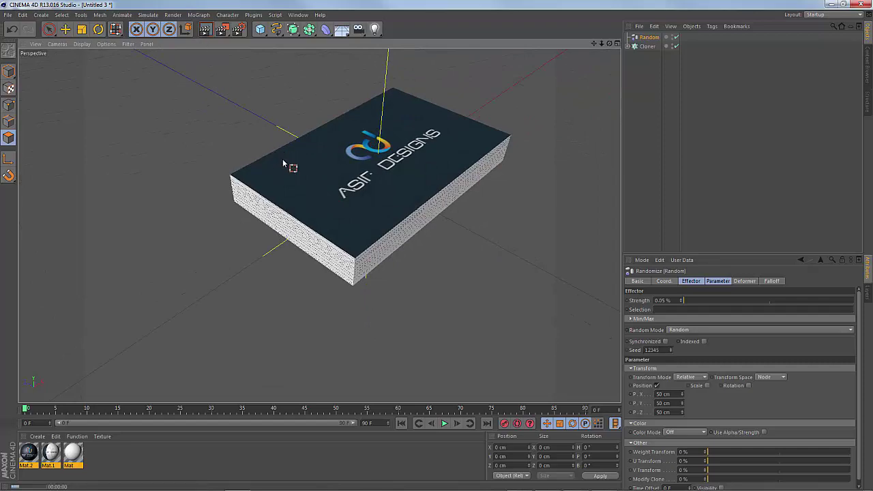
key(ctrl+r)
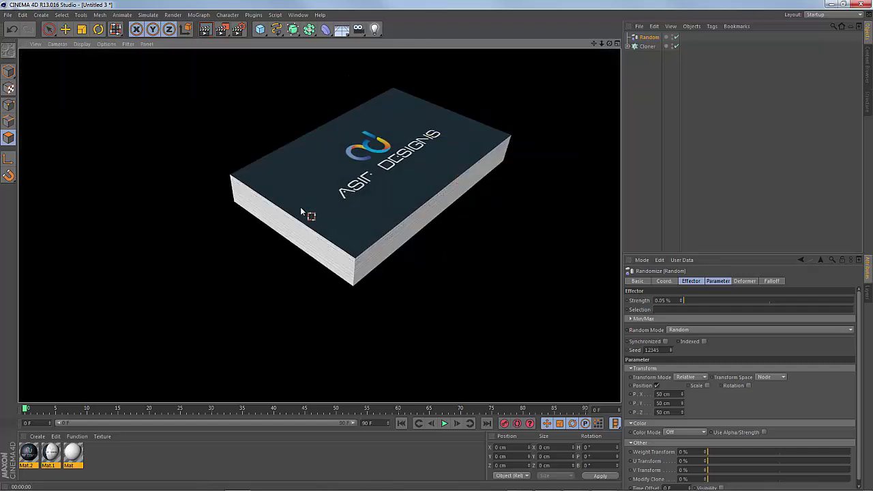
middle_click(346, 217)
middle_click(470, 279)
mouse_move(351, 267)
alt+middle_down()
mouse_move(279, 158)
mouse_move(322, 255)
mouse_move(261, 162)
mouse_move(337, 268)
alt+middle_up()
mouse_move(336, 268)
alt+right_down()
mouse_move(293, 211)
mouse_move(265, 130)
alt+right_up()
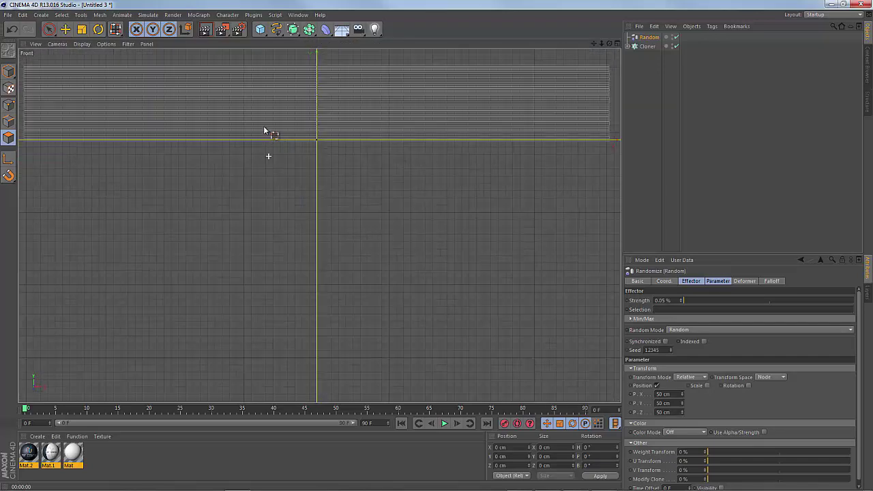
alt+middle_drag(265, 130, 367, 266)
alt+right_drag(366, 267, 181, 189)
alt+right_drag(387, 291, 214, 234)
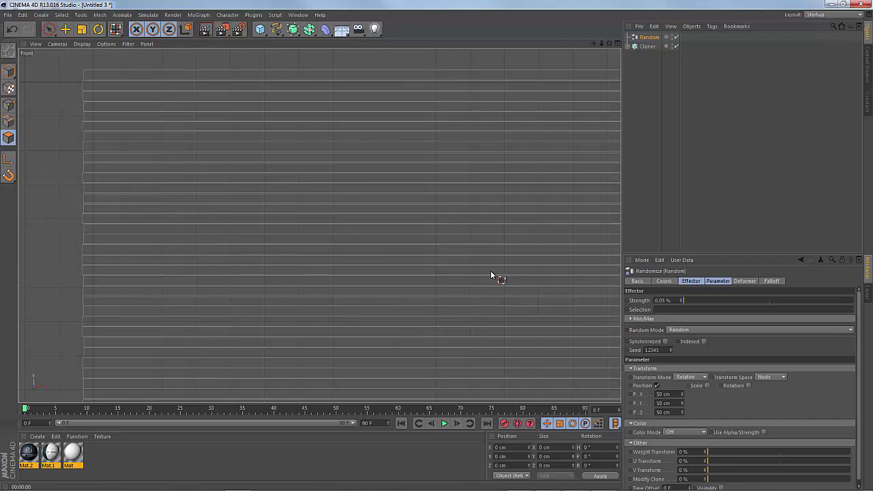
middle_click(355, 154)
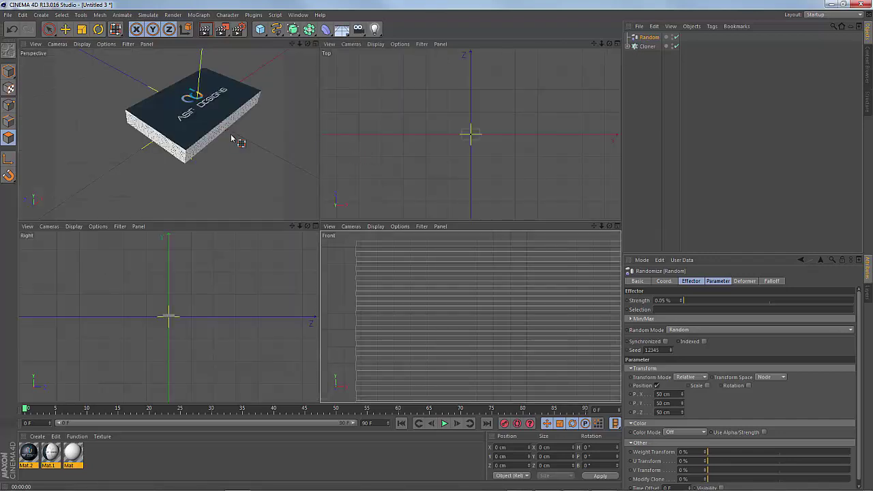
middle_click(230, 134)
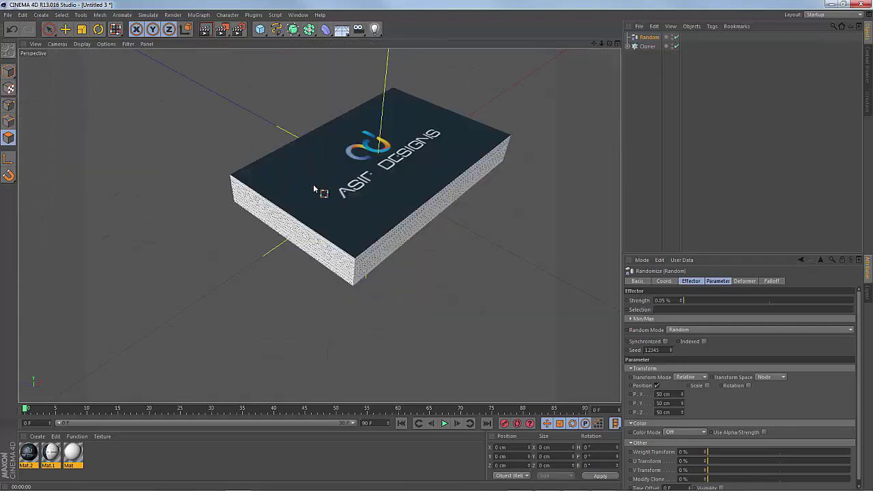
Step: Set the Random effector's Y position to 0.3 cm and render the perspective view to check the stack
scroll(364, 193, up, 2)
alt+drag(364, 193, 405, 282)
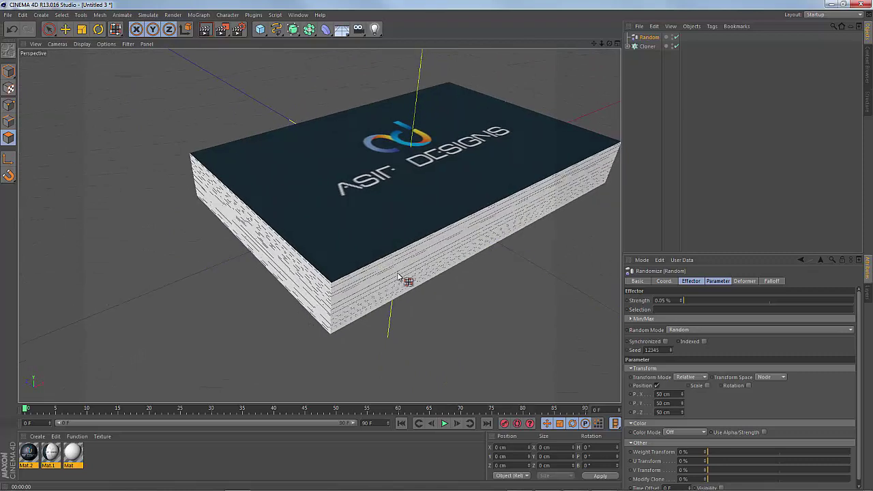
click(675, 402)
text(0.5)
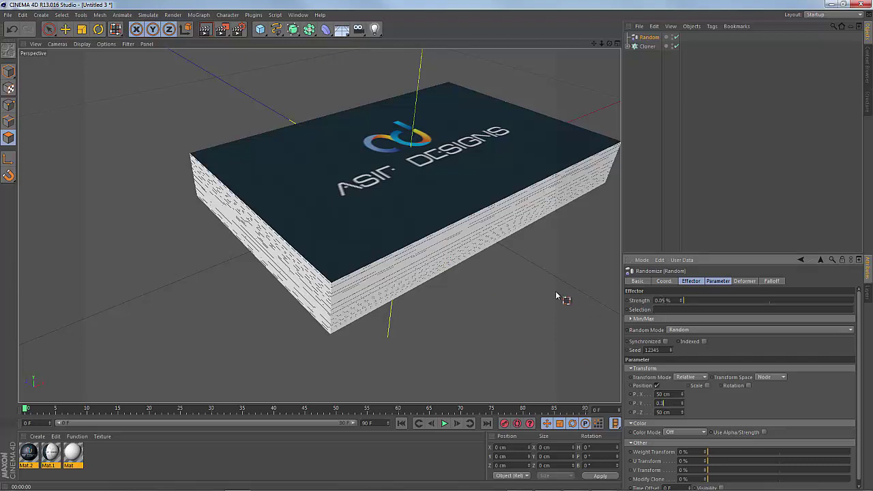
key(Return)
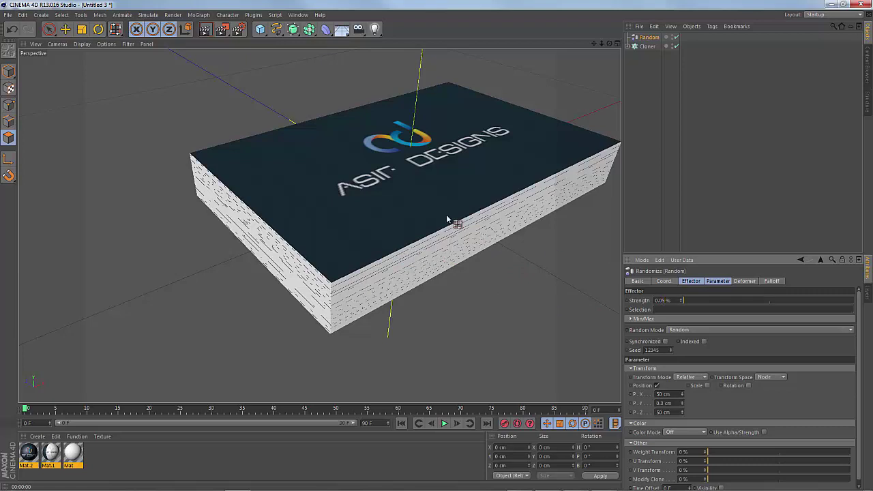
alt+drag(491, 226, 219, 82)
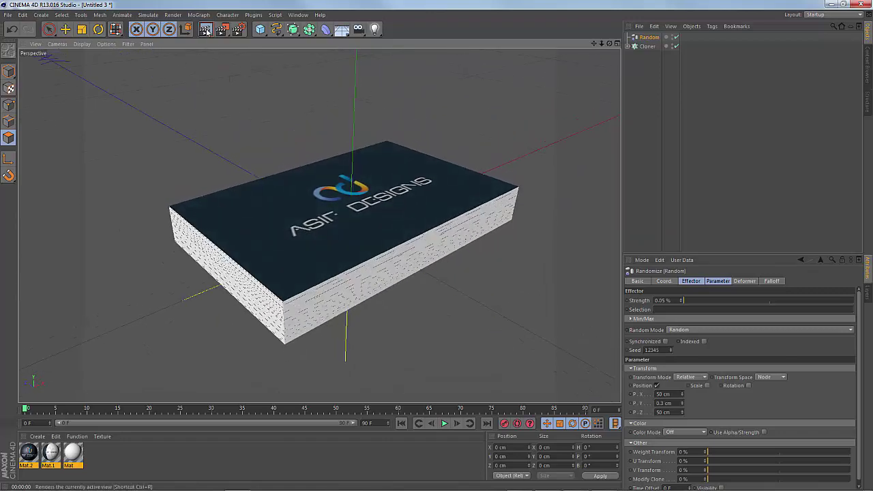
key(ctrl+r)
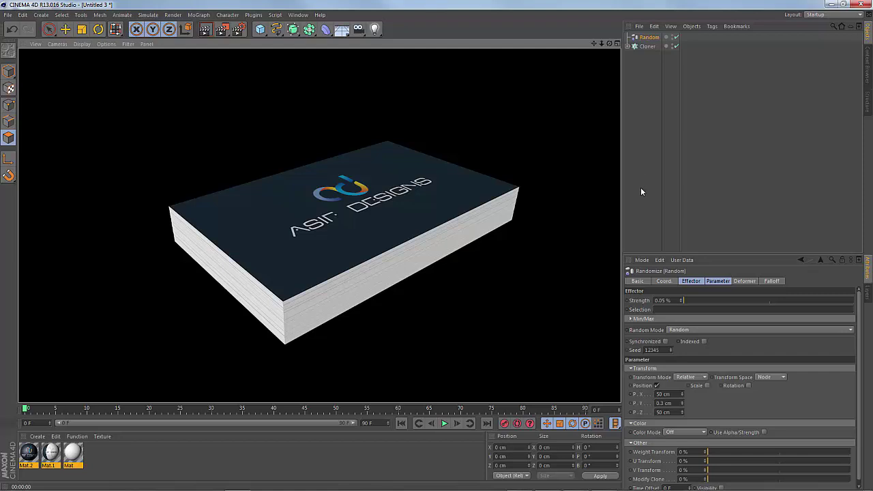
Step: Rename the Cloner object as Front
click(647, 46)
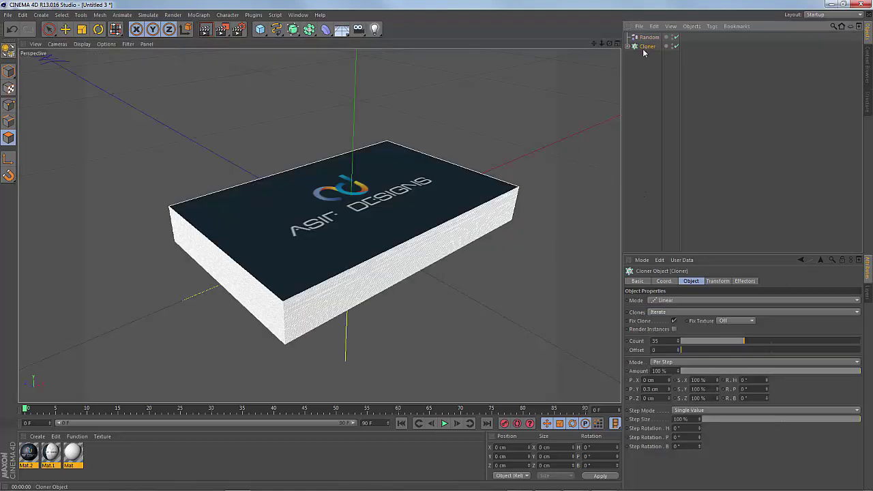
alt+drag(468, 162, 424, 217)
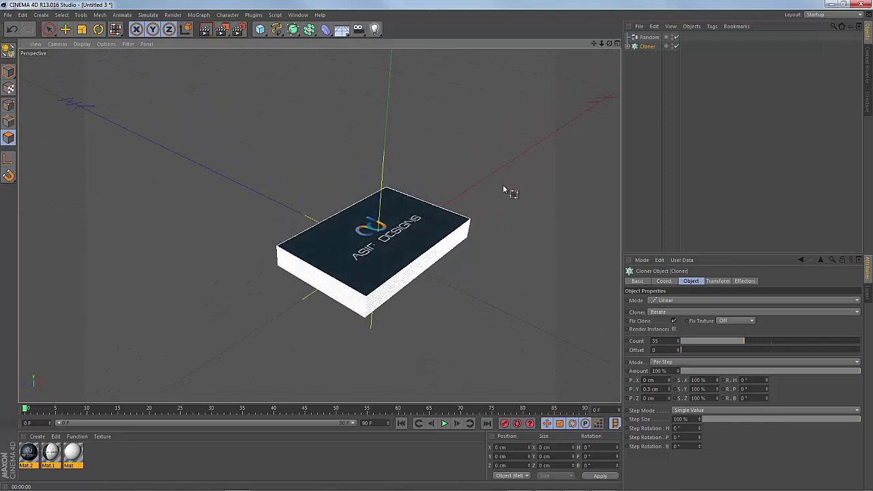
double_click(647, 46)
double_click(657, 47)
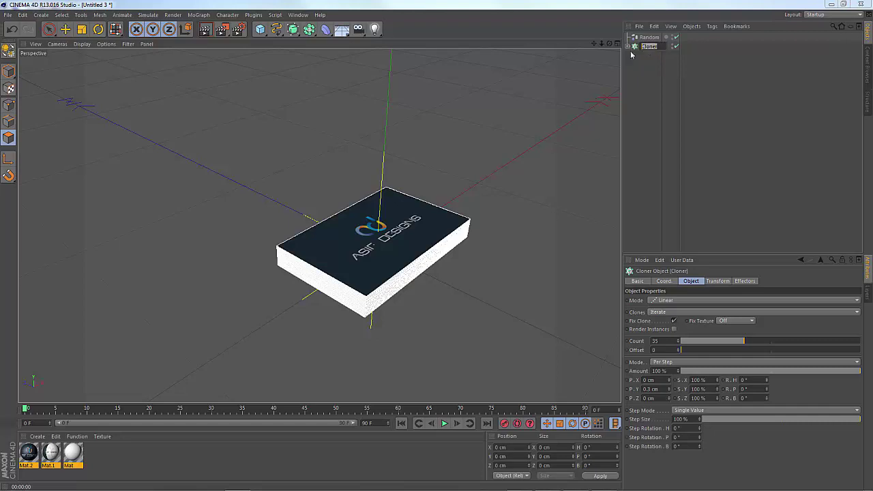
text(Front)
key(Return)
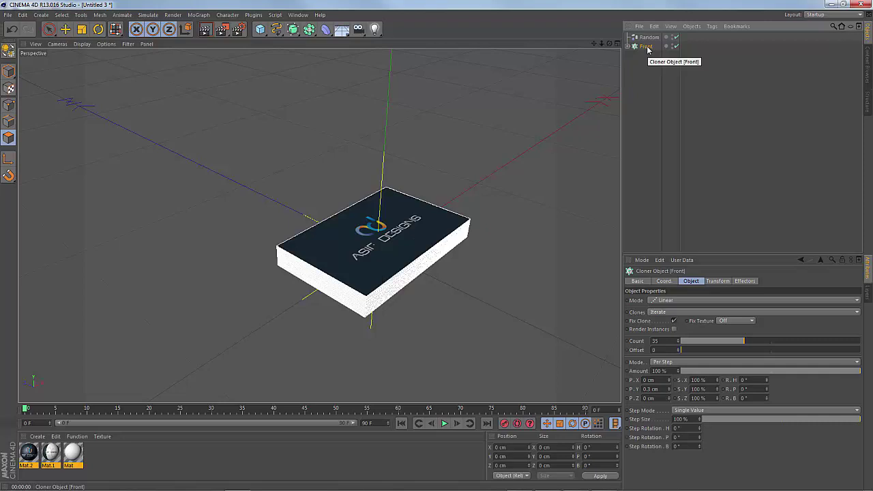
Step: Duplicate the Front cloner and rename the copy as Back
ctrl+drag(648, 50, 648, 65)
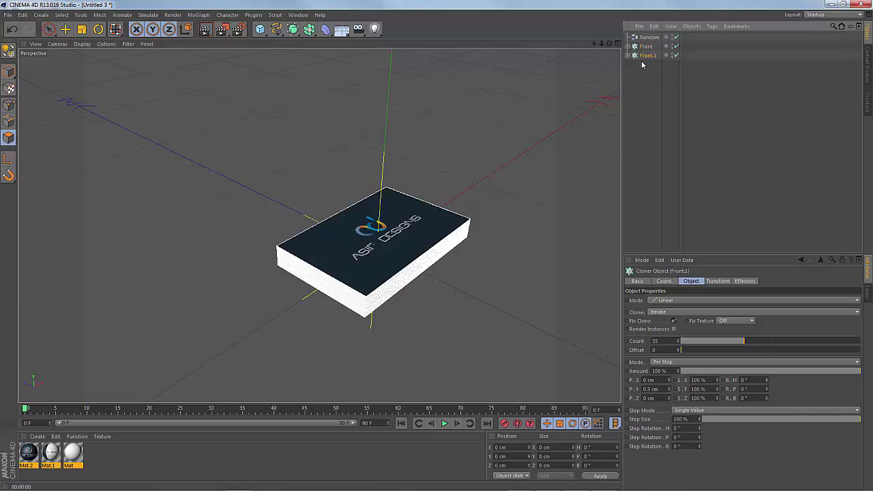
double_click(648, 55)
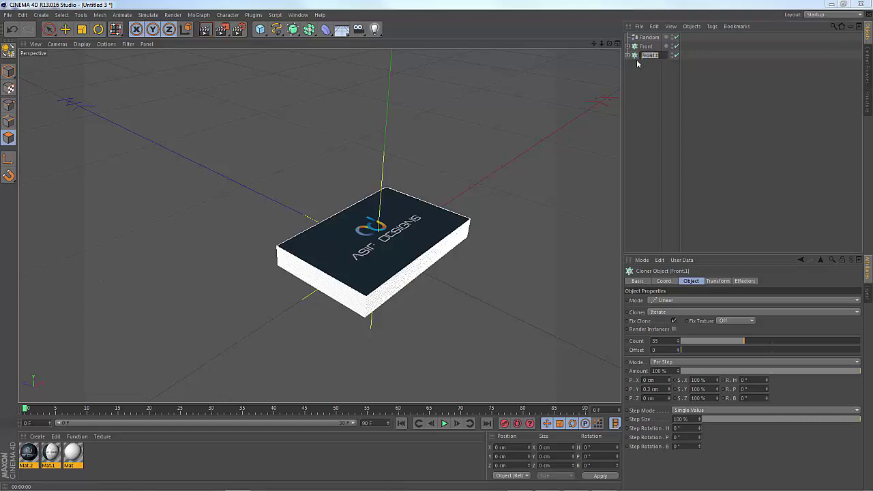
text(Back)
key(Return)
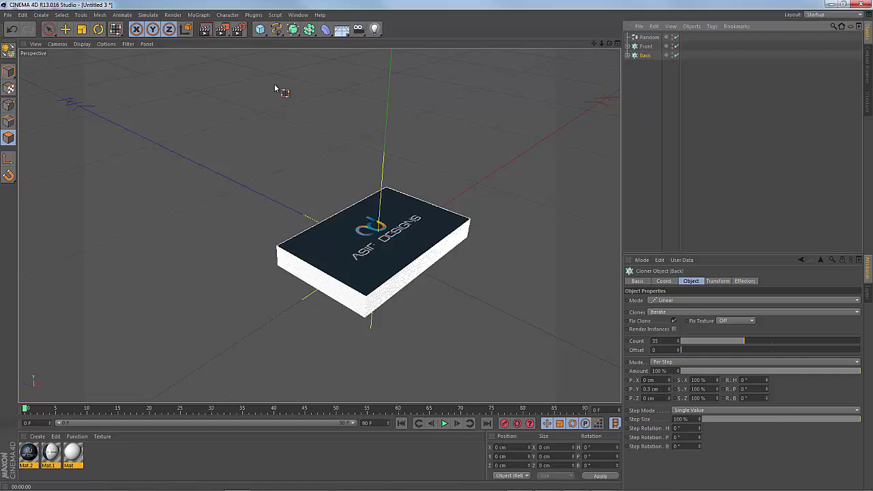
Step: Move the Back stack about 67 cm along the Z axis beside the Front stack and flip it over about X
click(66, 30)
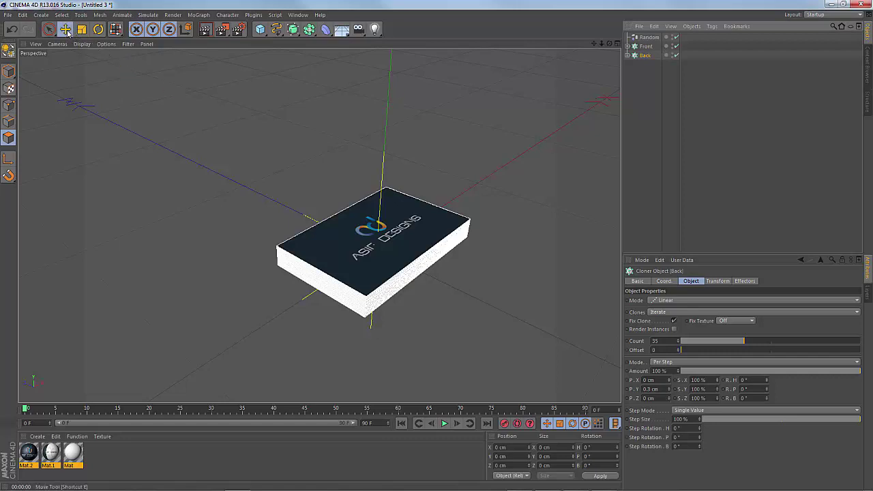
click(66, 30)
ctrl+drag(306, 224, 230, 179)
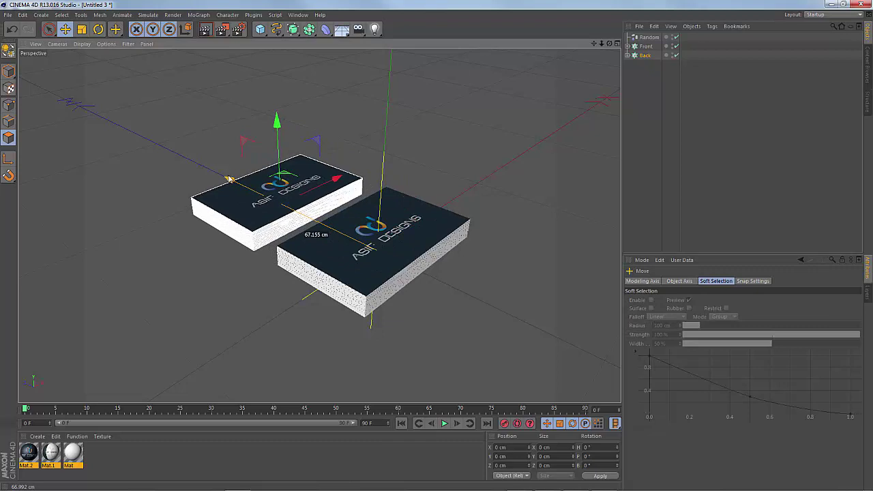
click(98, 30)
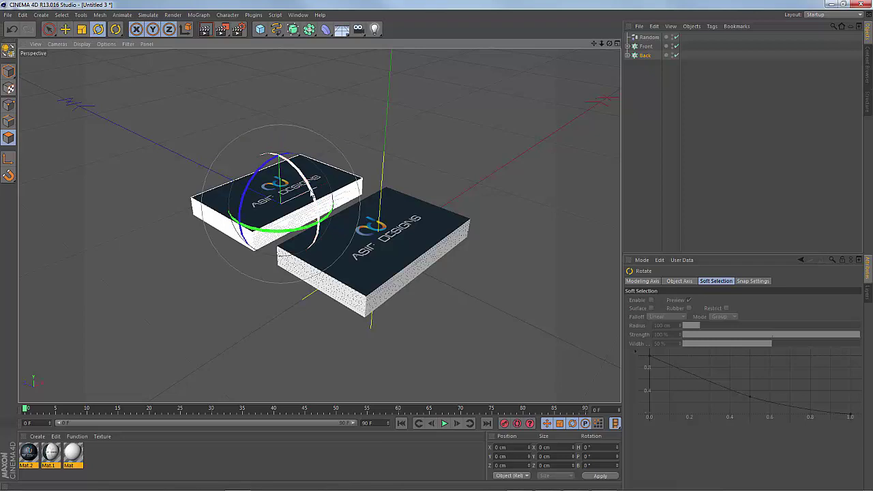
drag(312, 195, 315, 234)
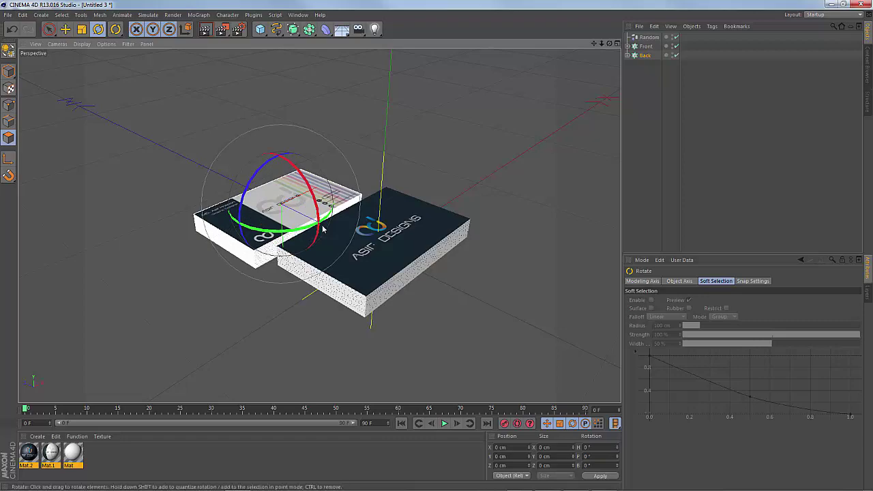
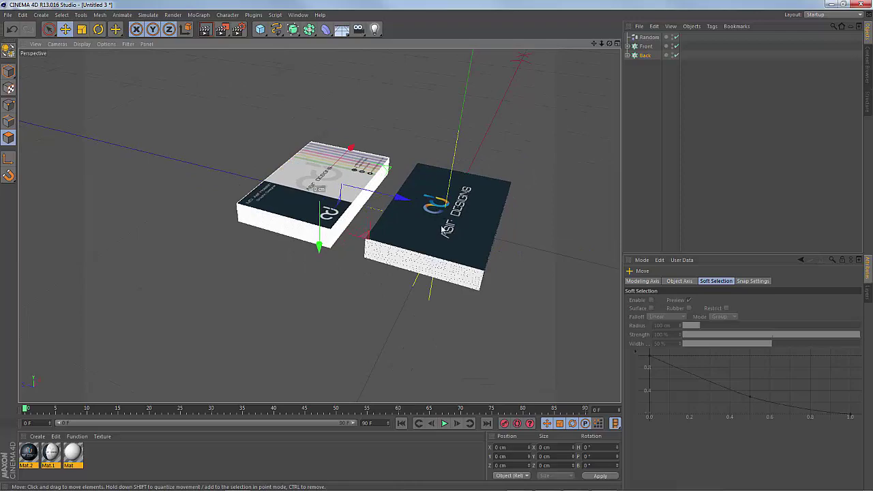
Step: Try per-step heading rotations of 0.5°, 0.05° and 0.4° on the Front cloner
alt+drag(443, 230, 472, 249)
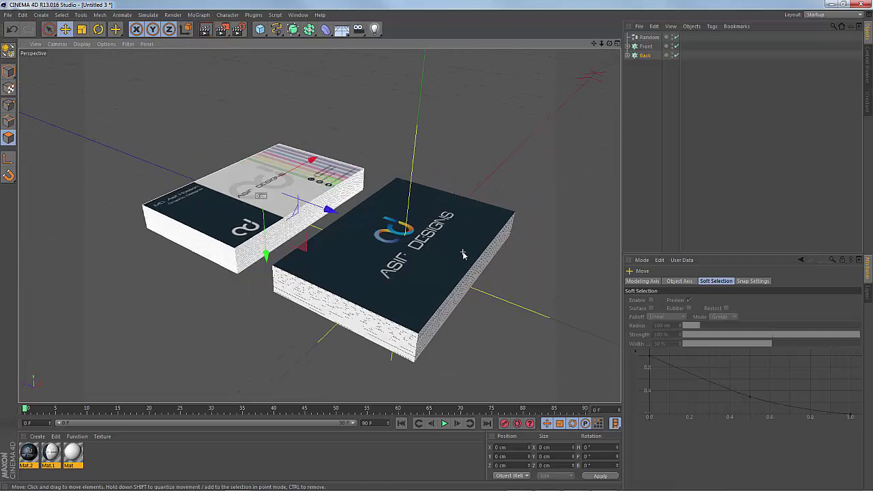
click(645, 47)
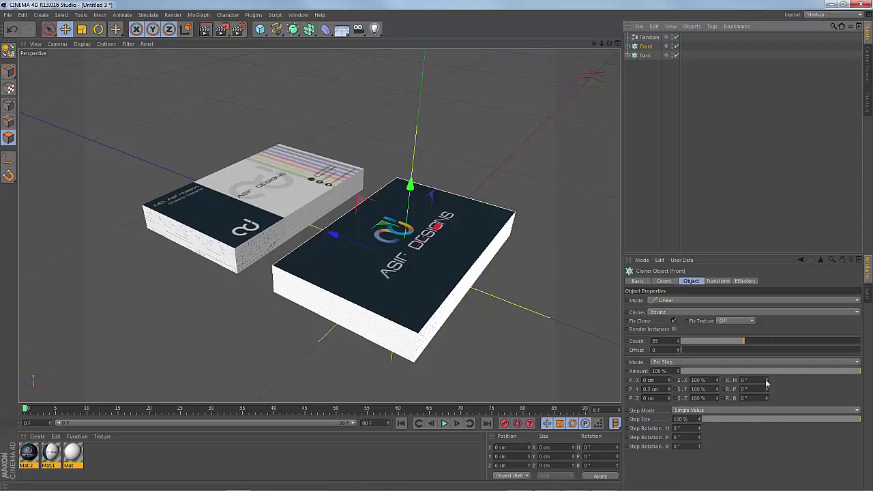
click(767, 379)
click(766, 382)
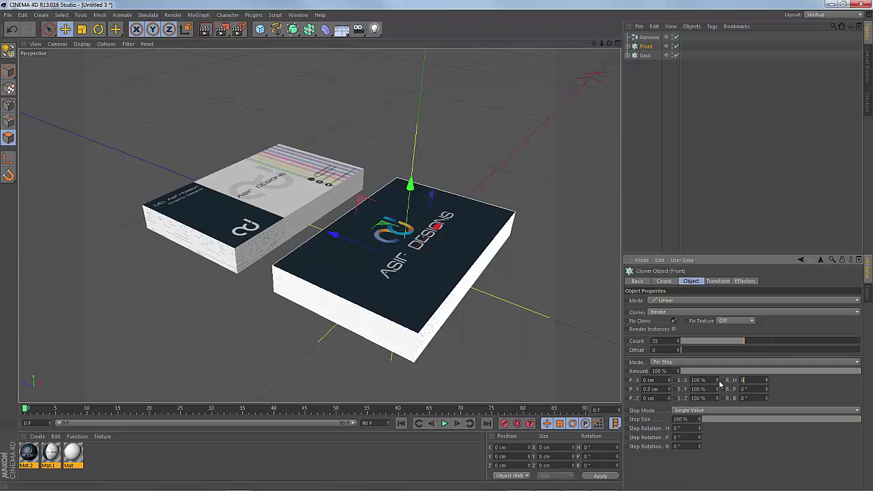
key(Return)
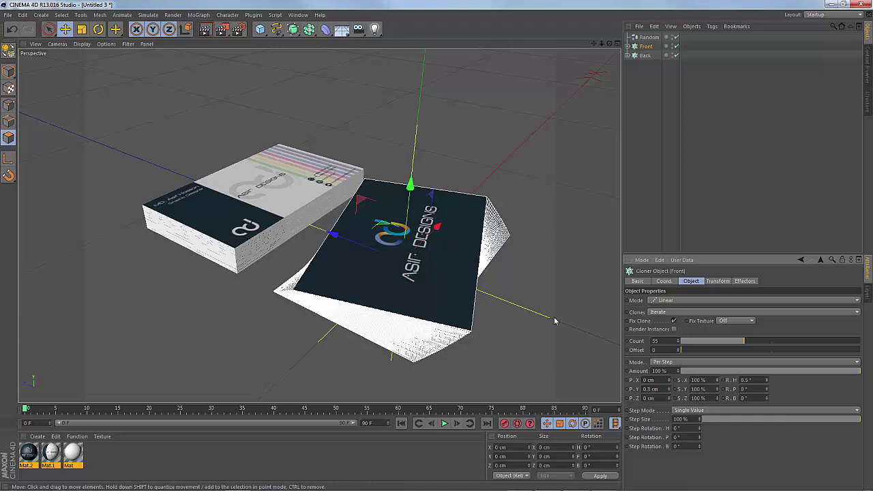
double_click(750, 380)
text(0)
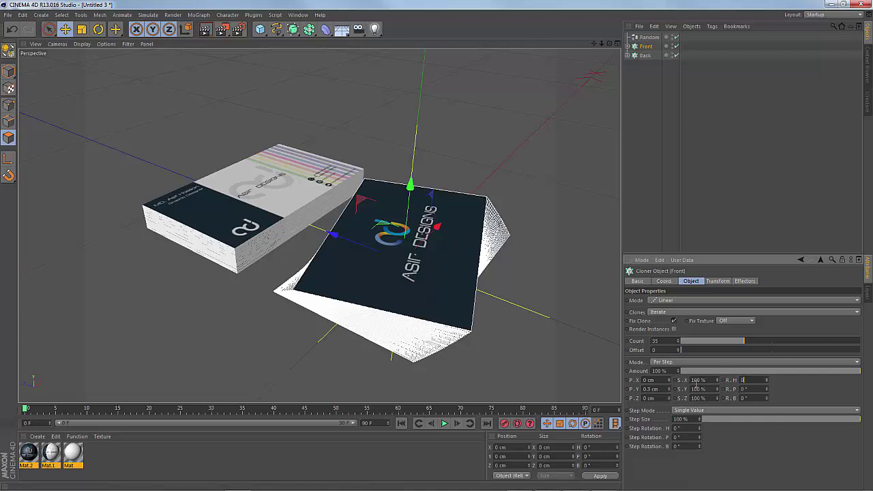
key(Return)
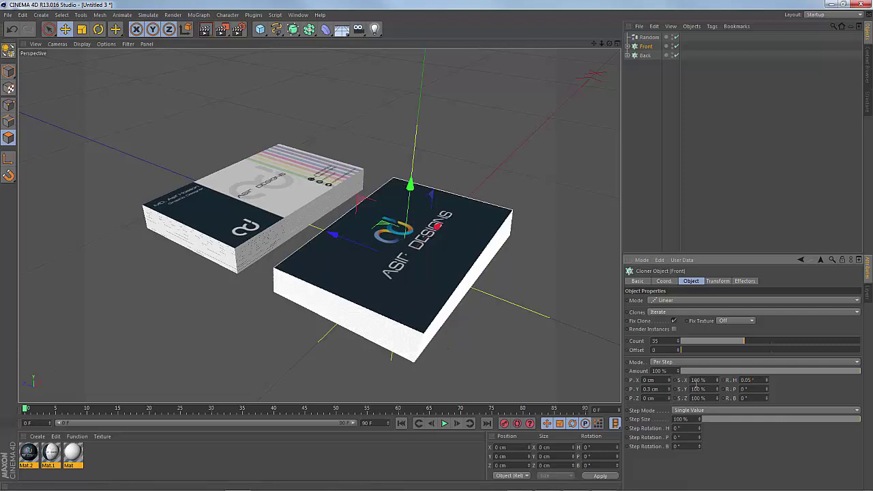
double_click(751, 380)
text(0.4)
key(Return)
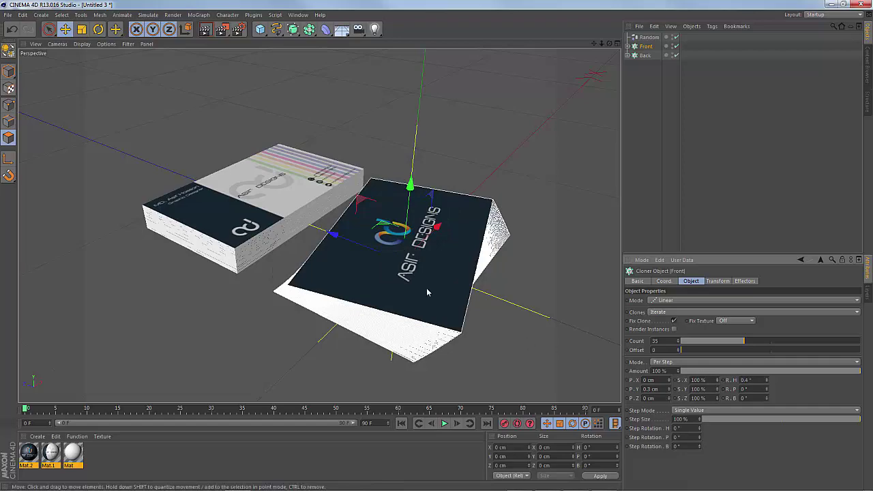
Step: Set the Front cloner's per-step heading rotation to 0.3° and render the perspective view to check the twisted stack
alt+drag(450, 293, 499, 306)
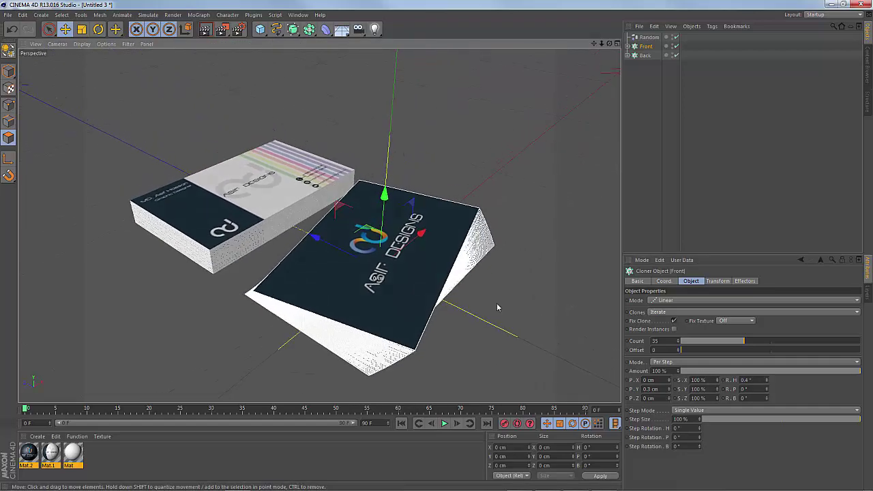
double_click(746, 380)
text(0)
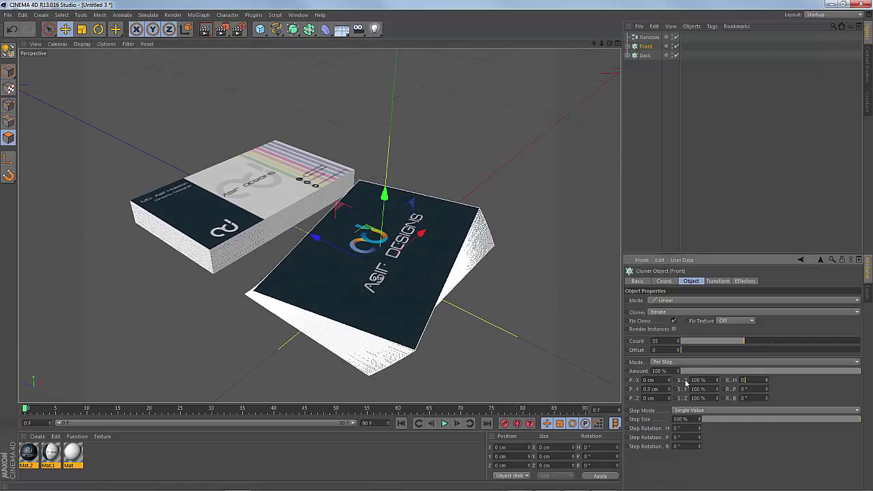
text(.3)
key(Return)
alt+drag(530, 327, 458, 292)
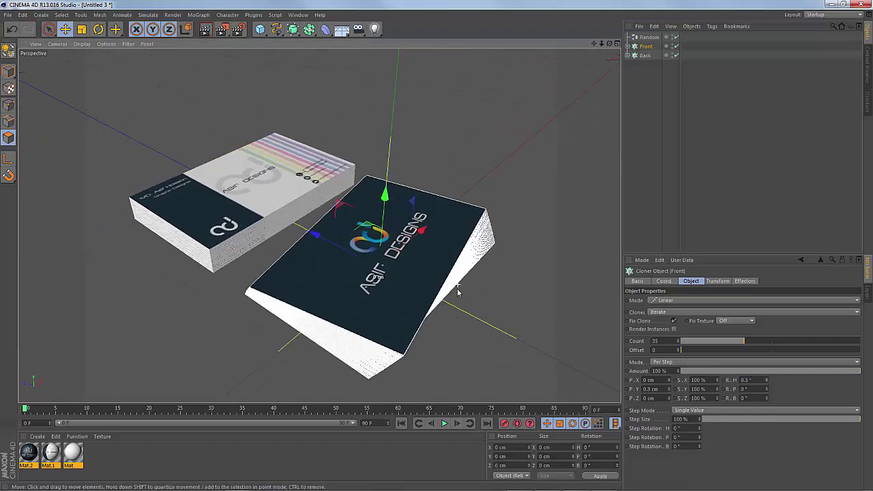
click(205, 29)
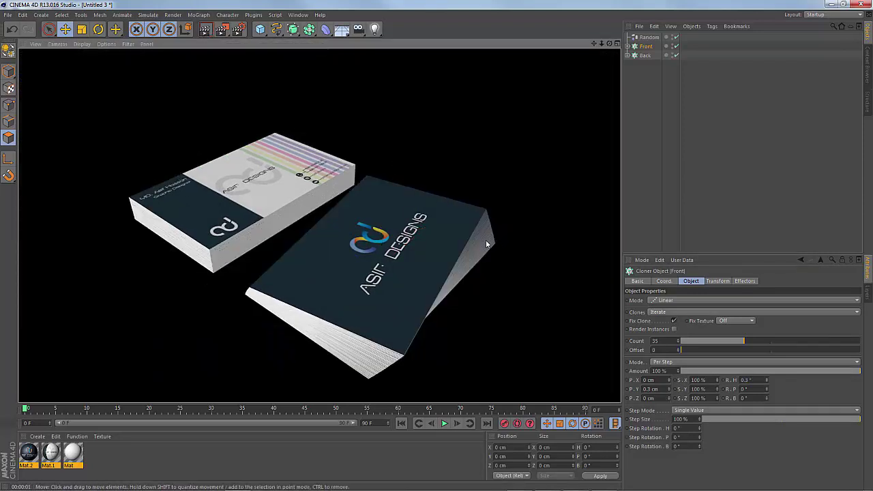
click(435, 249)
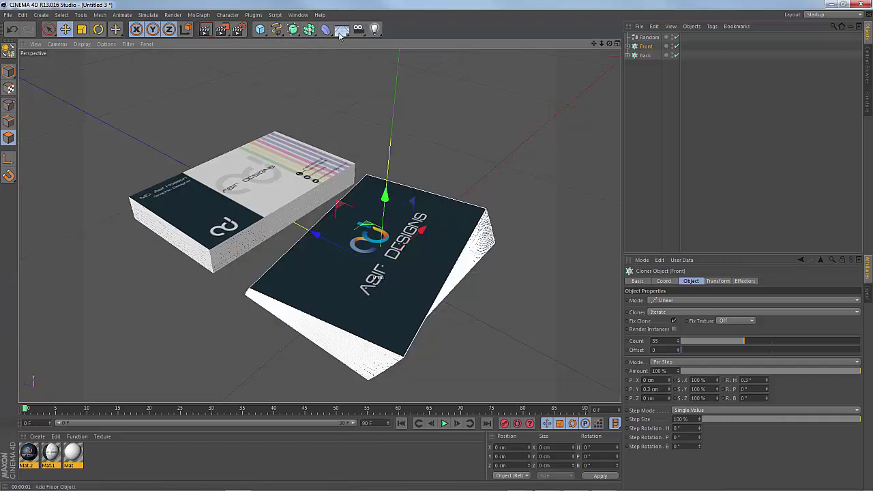
Step: Look at the finished reference render of the card stacks in Windows Photo Viewer and return to Cinema 4D
mouse_move(464, 483)
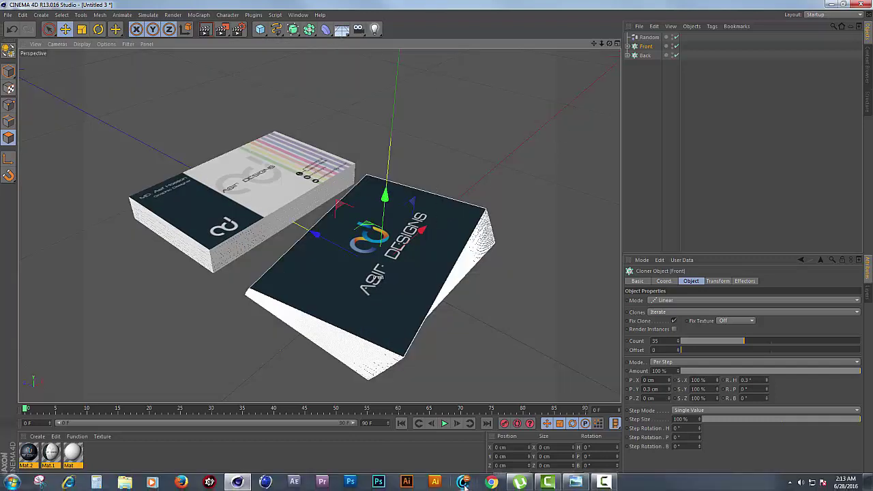
click(576, 482)
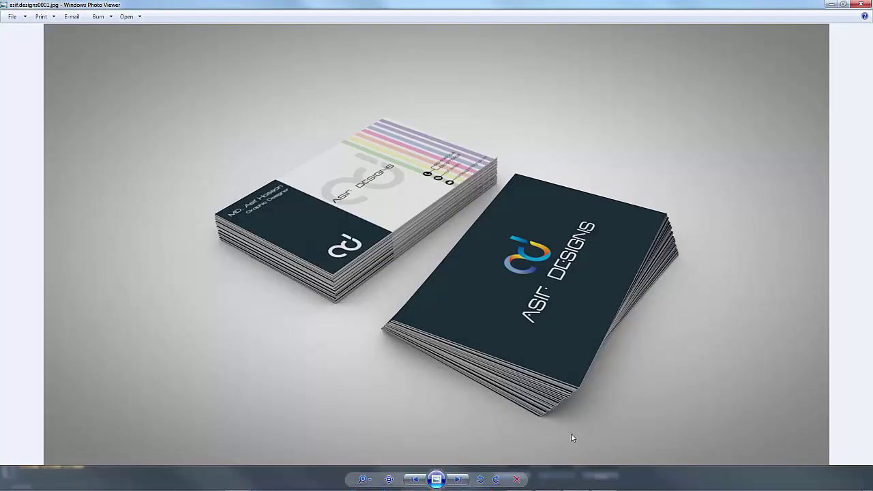
click(571, 483)
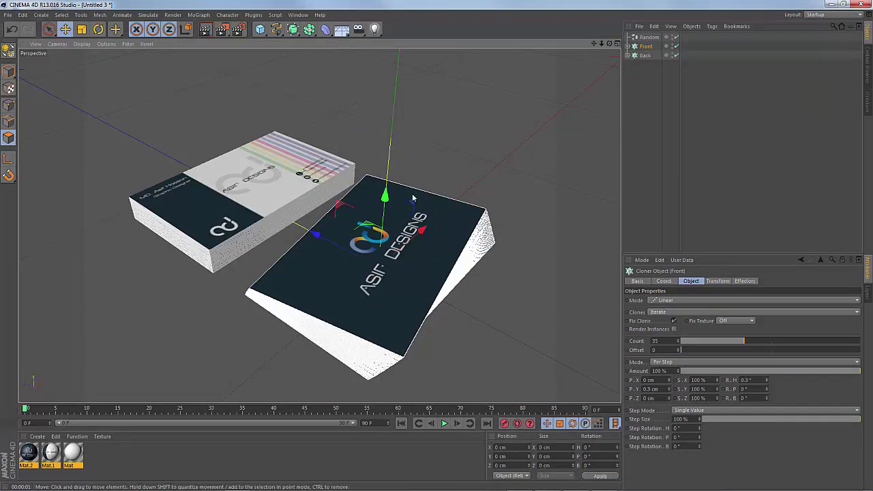
Step: Add a Floor object and a Background object to the scene
click(342, 29)
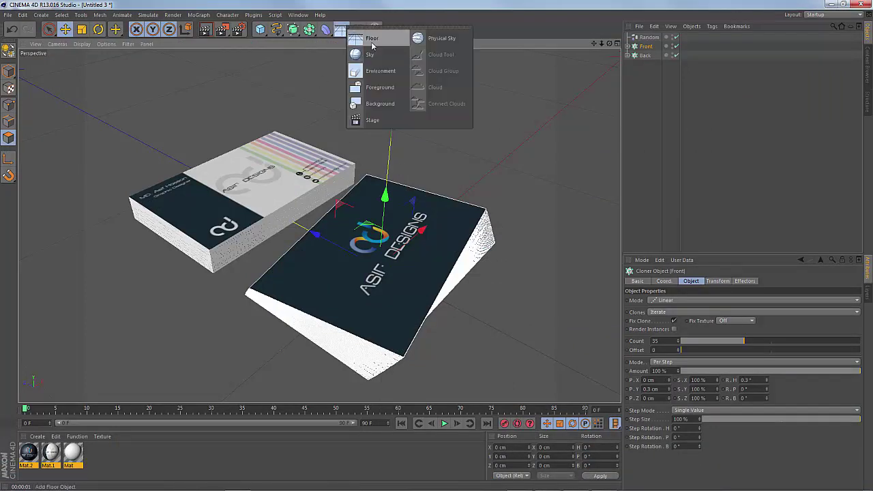
click(358, 39)
click(345, 31)
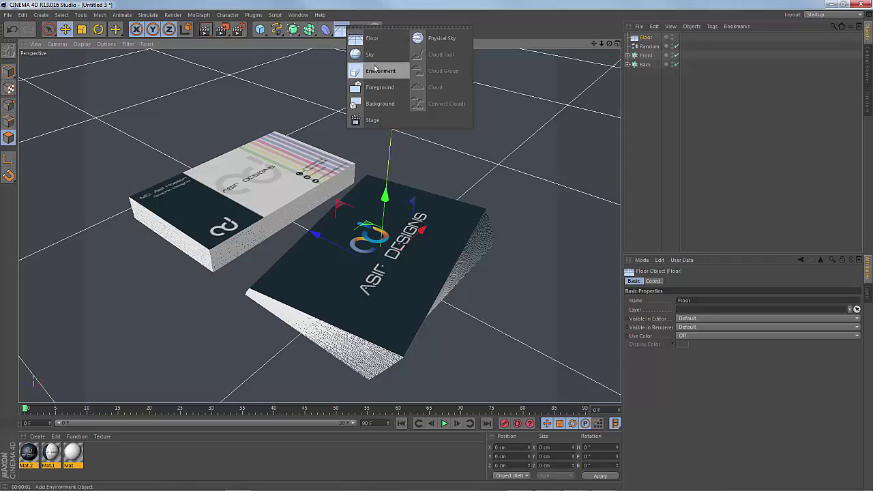
click(377, 104)
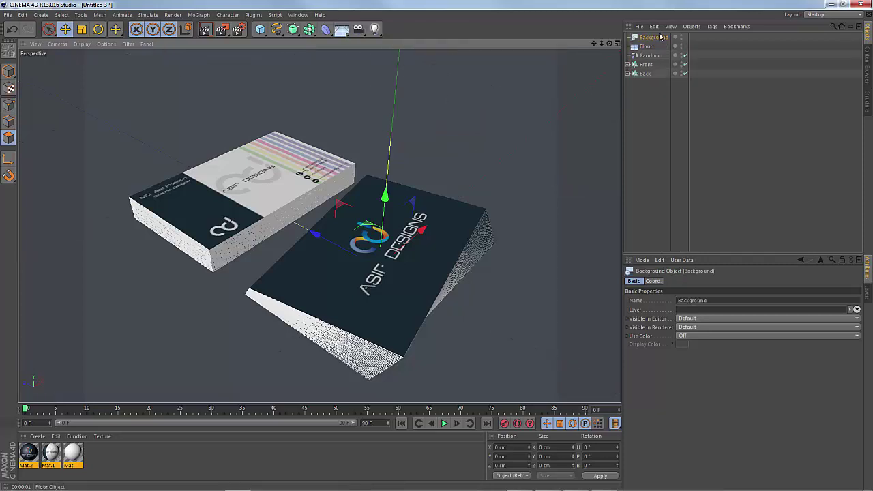
Step: Create a new material and disable its Specular channel
double_click(139, 460)
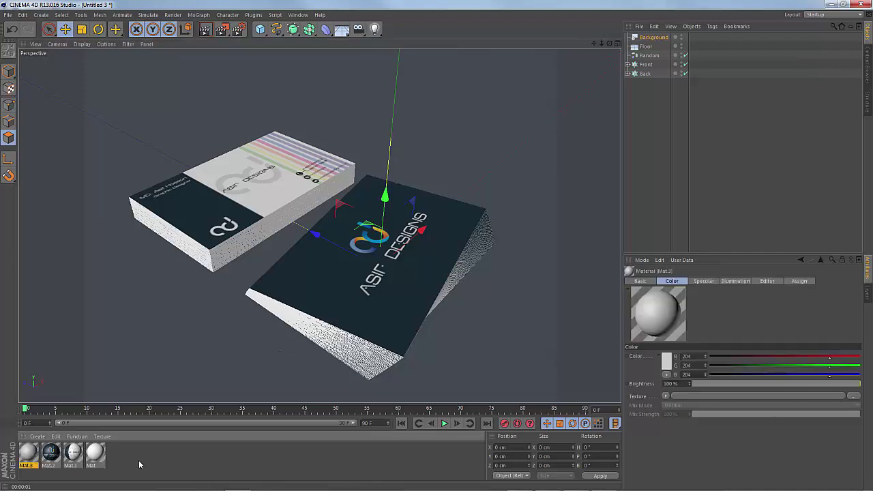
double_click(31, 453)
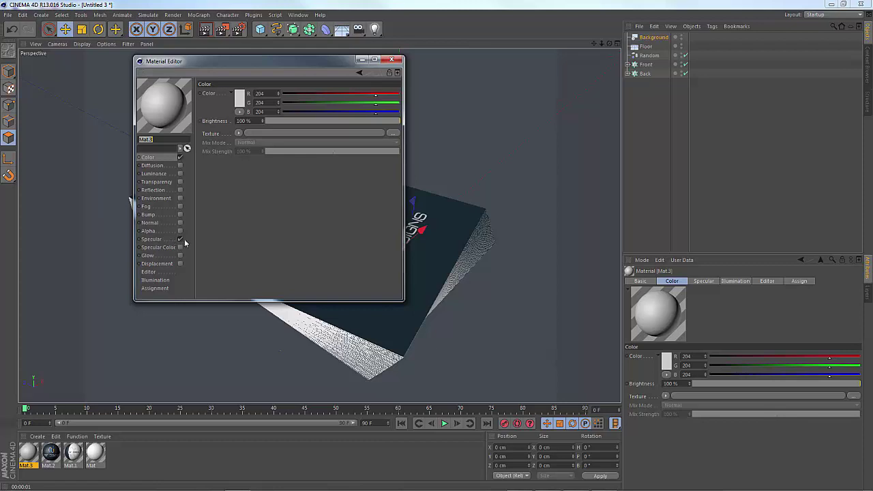
click(181, 238)
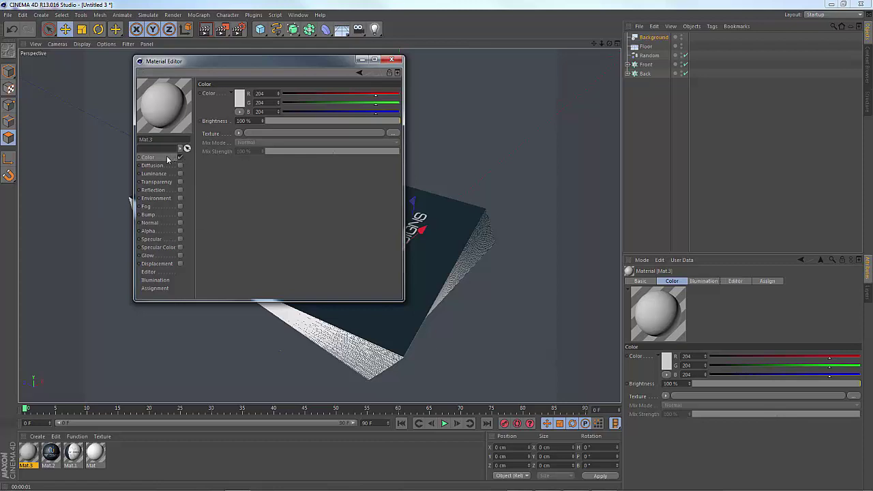
Step: Load a Gradient shader into the new material's color texture and set the gradient type to 2D - V
click(239, 133)
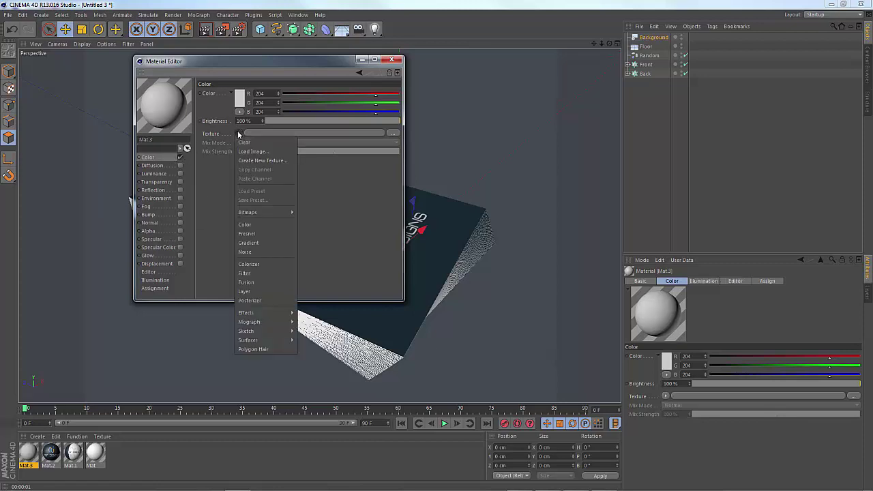
click(265, 245)
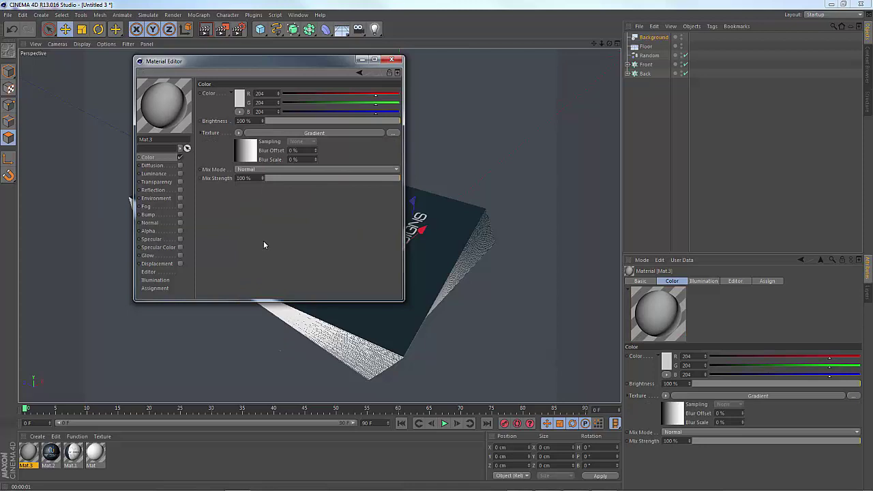
click(243, 153)
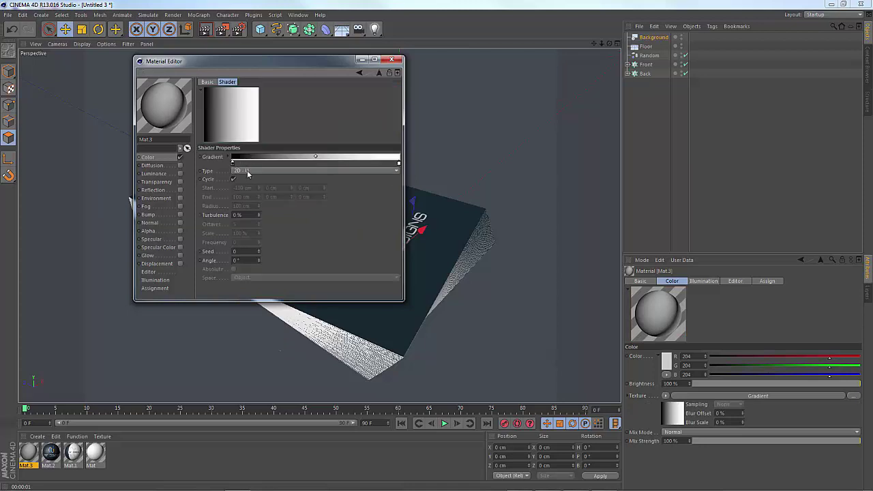
click(242, 174)
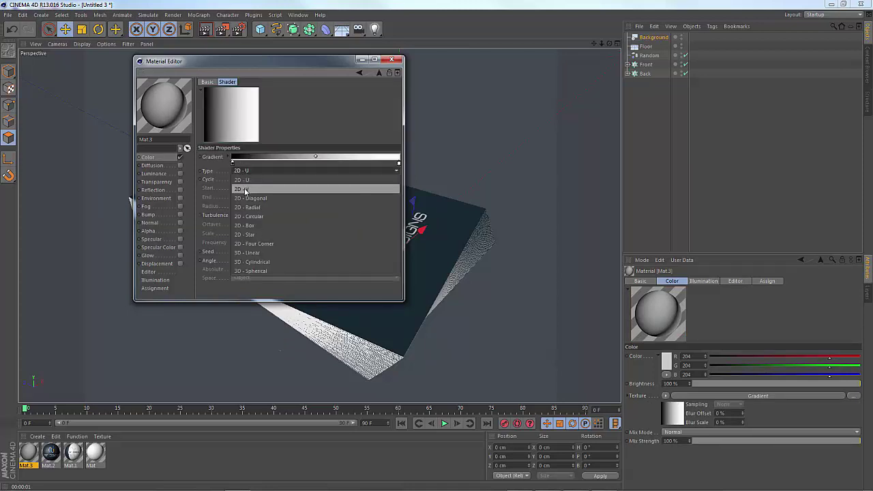
click(254, 187)
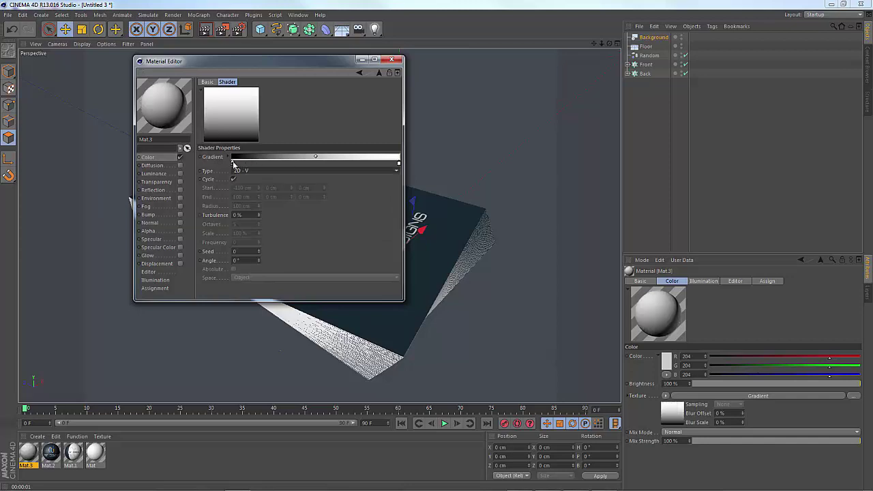
Step: Set the gradient's start color to white (RGB 255) and its end color to light grey (RGB 192)
double_click(232, 162)
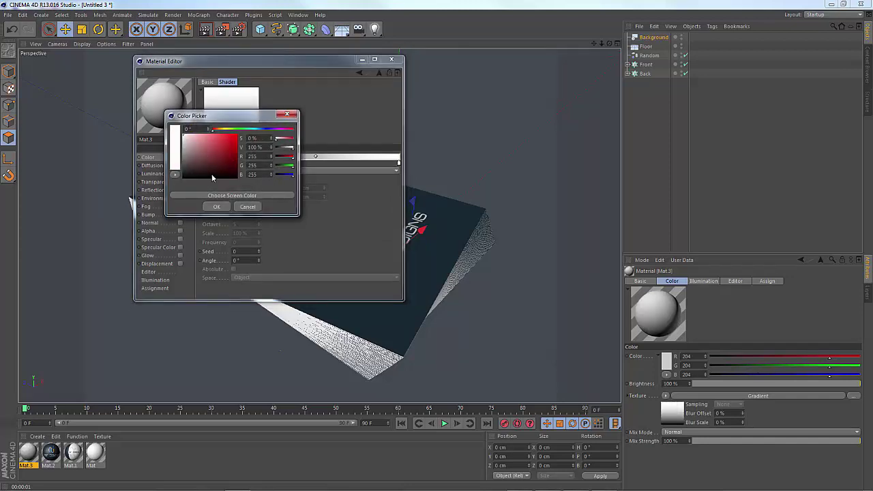
click(217, 207)
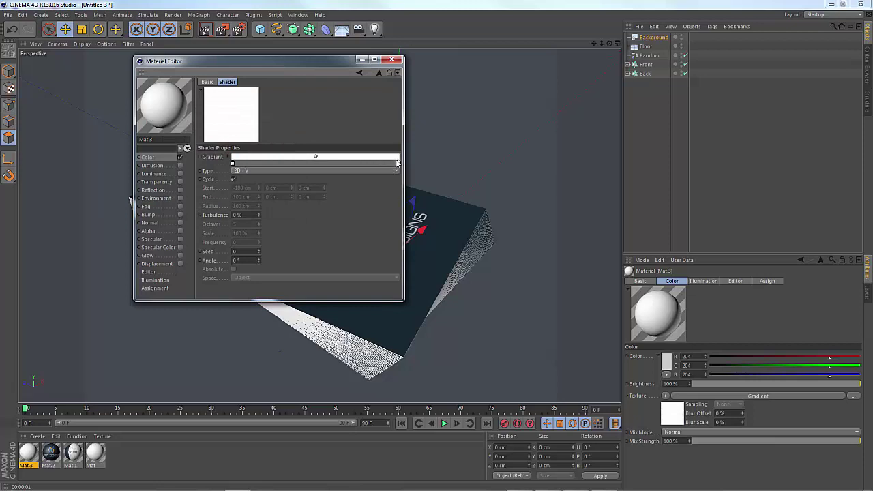
double_click(399, 164)
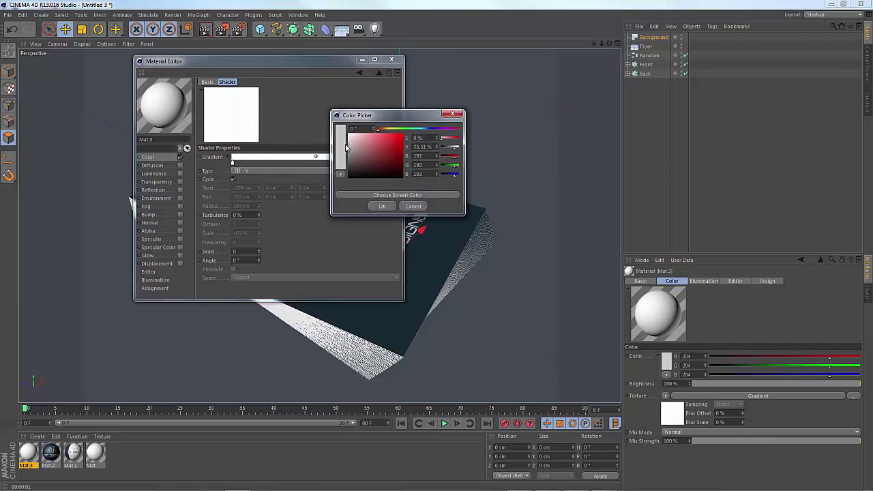
click(382, 206)
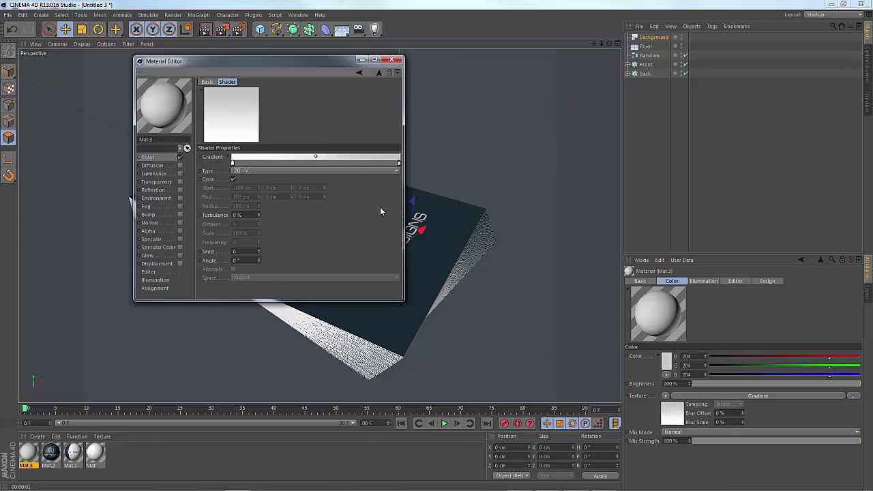
Step: Apply the gradient material to the Background object and copy its texture tag onto the Floor
click(392, 60)
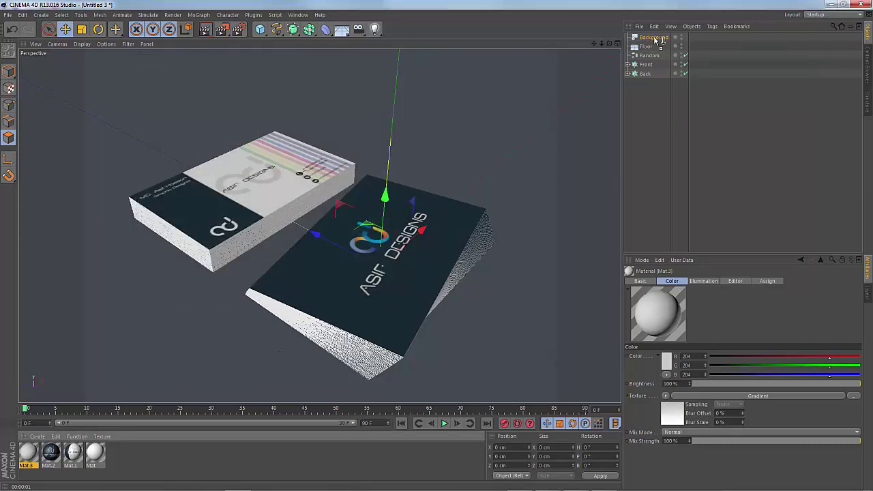
drag(659, 40, 657, 39)
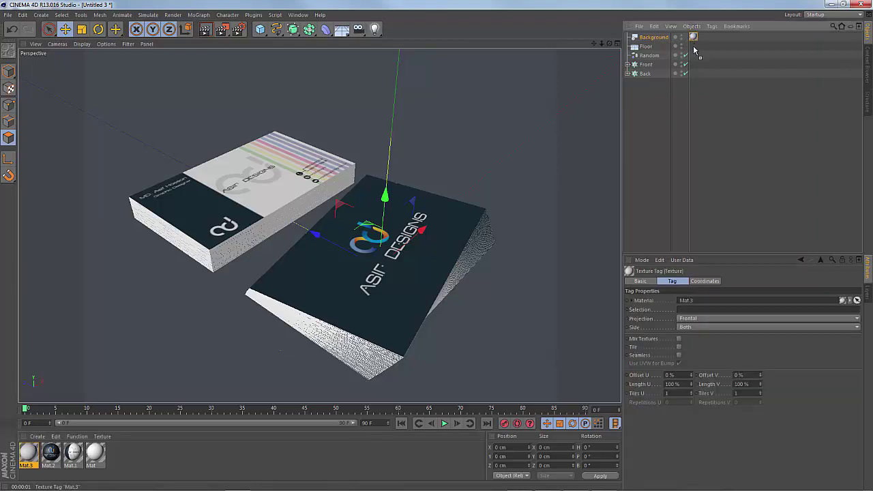
drag(694, 50, 693, 47)
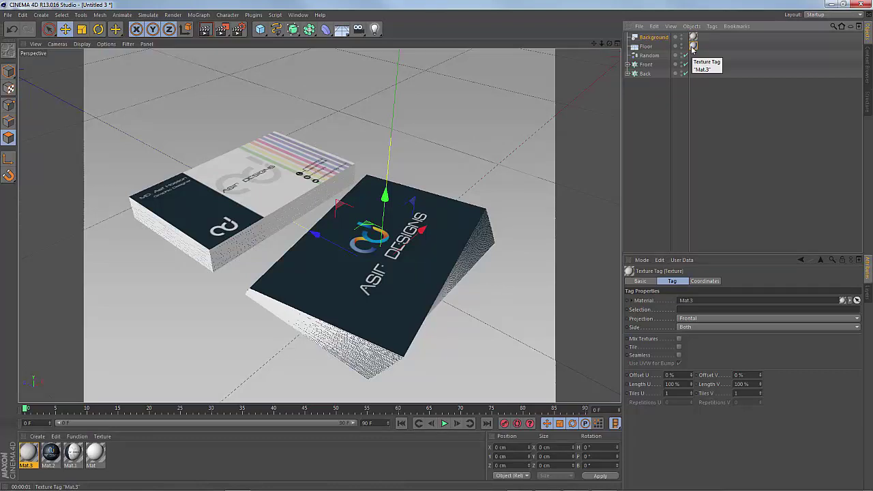
Step: Add a Compositing tag to the Floor object
click(645, 48)
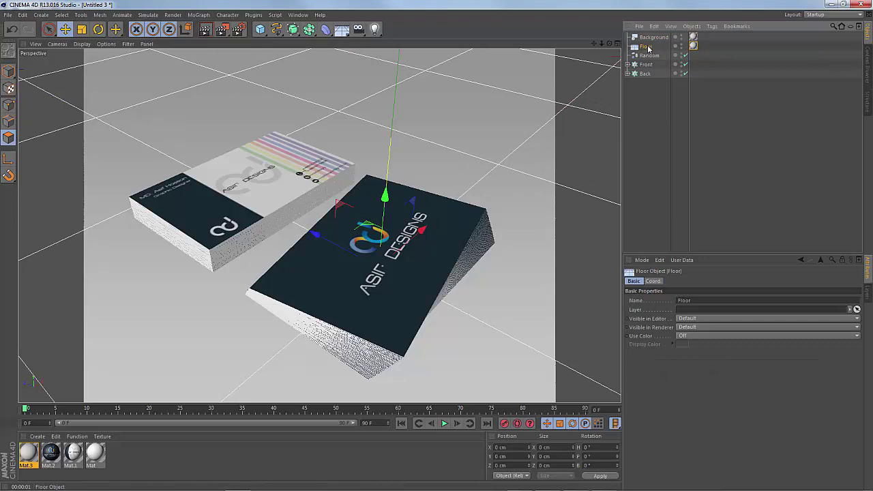
right_click(648, 48)
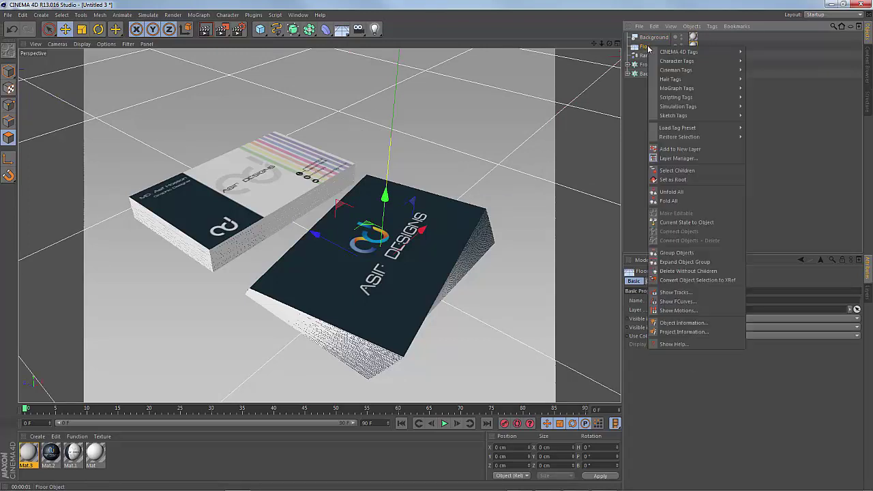
mouse_move(667, 53)
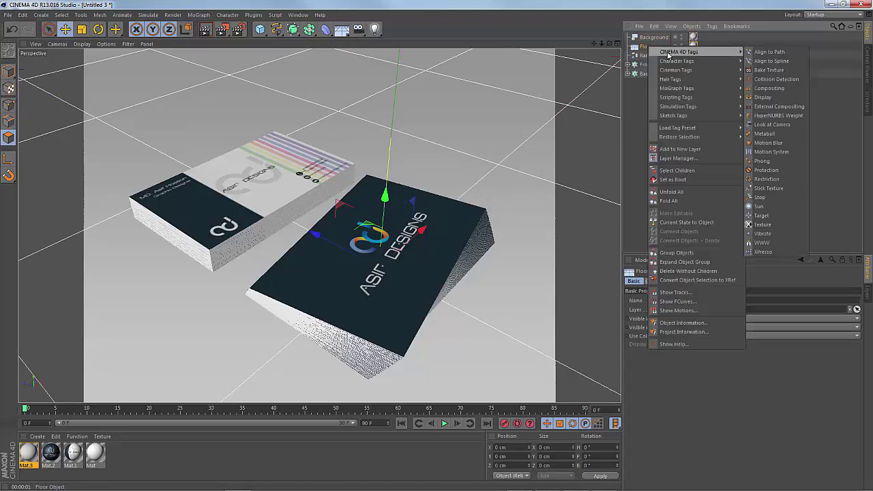
click(771, 90)
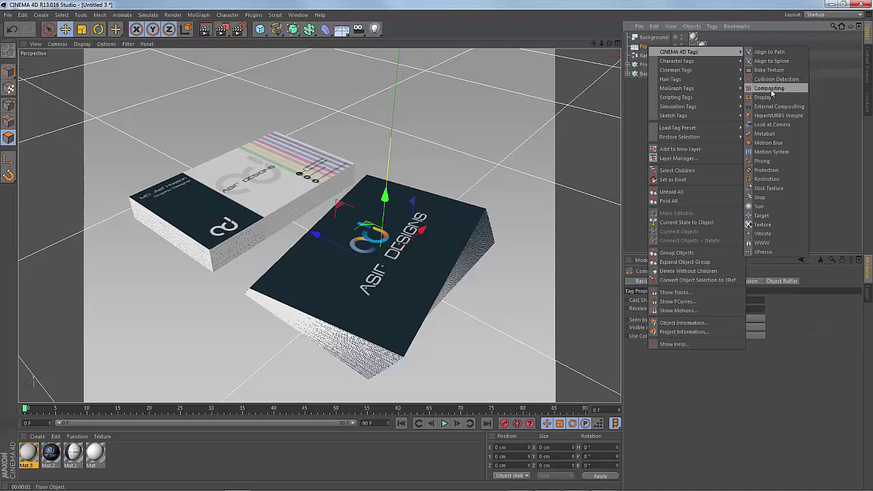
click(771, 90)
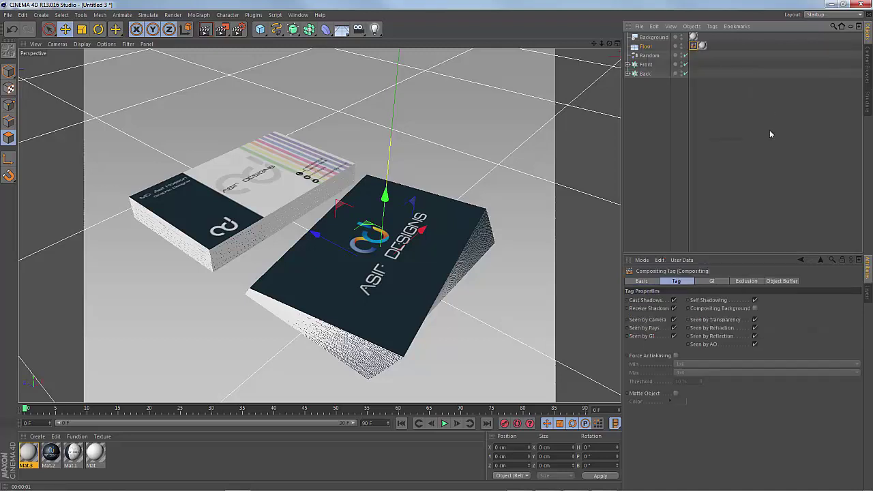
Step: Disable Self Shadowing and enable Compositing Background in the Floor's Compositing tag, and render the view to check the result
click(754, 301)
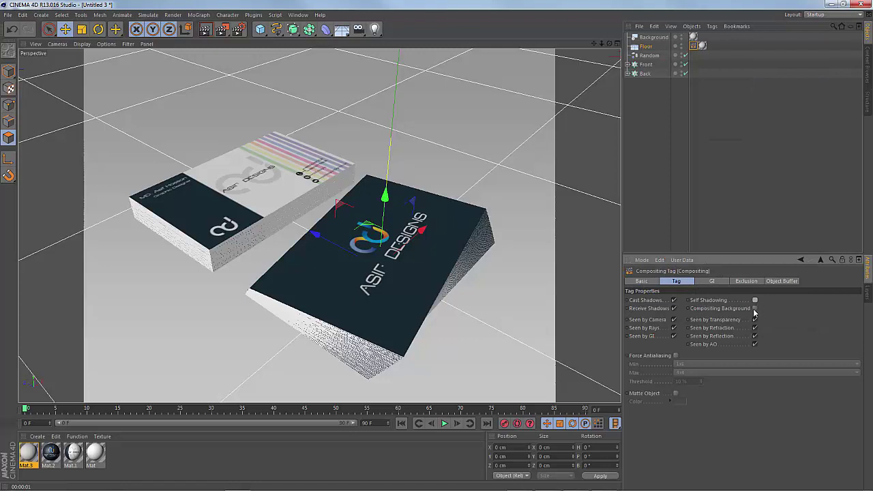
click(755, 309)
click(207, 33)
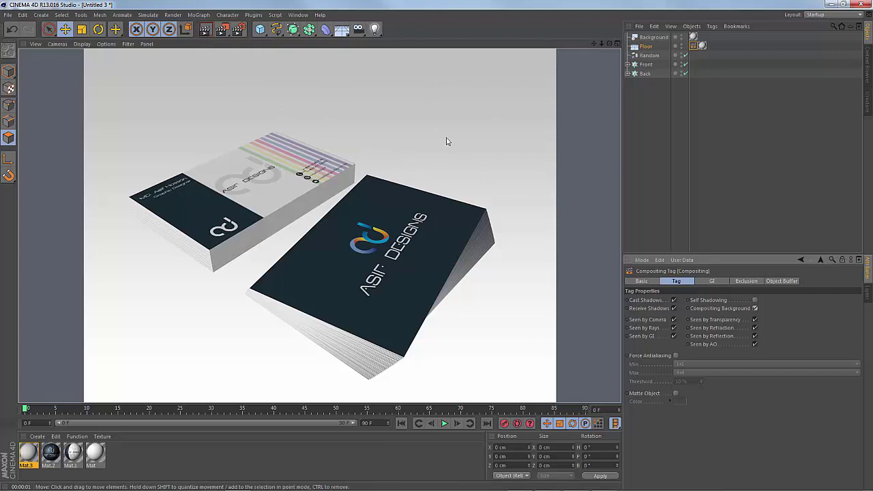
Step: Set the projection of both the Background and Floor texture tags to Cylindrical and test-render the view
click(702, 46)
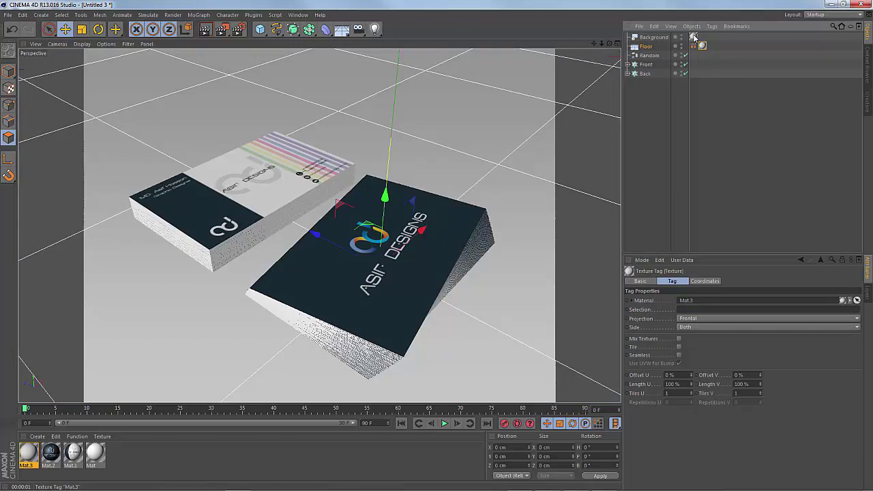
ctrl+click(694, 38)
click(702, 46)
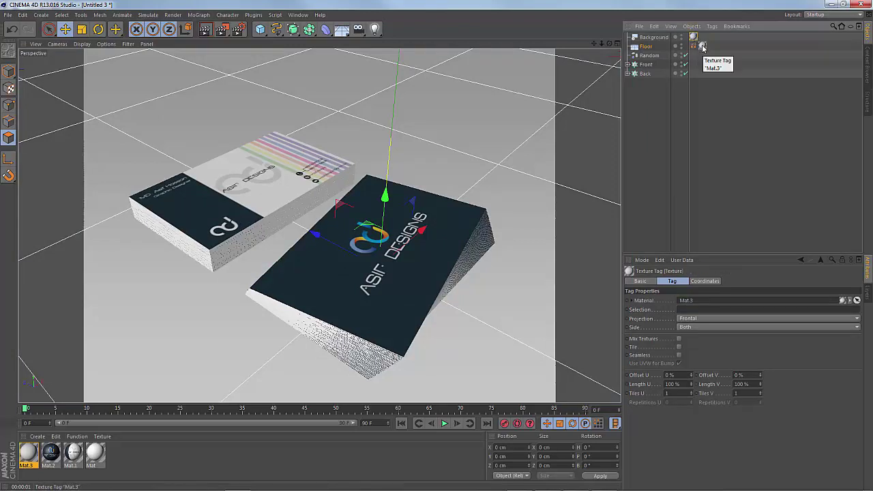
ctrl+click(703, 46)
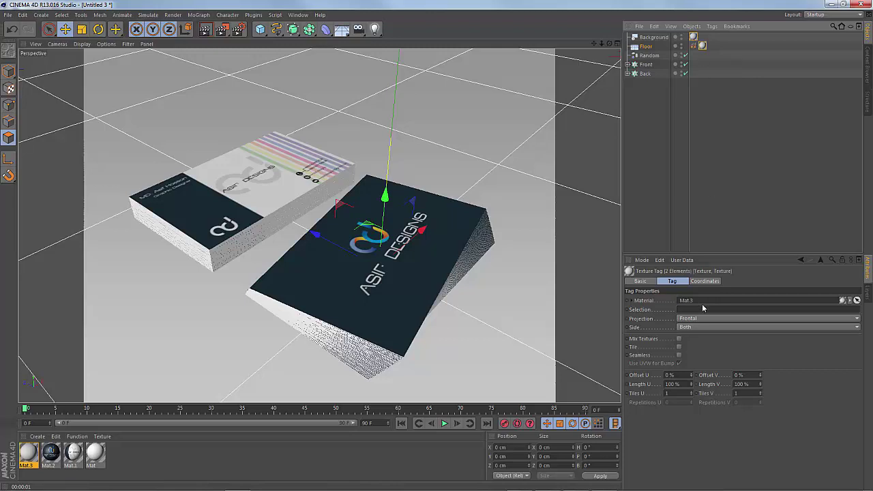
click(692, 320)
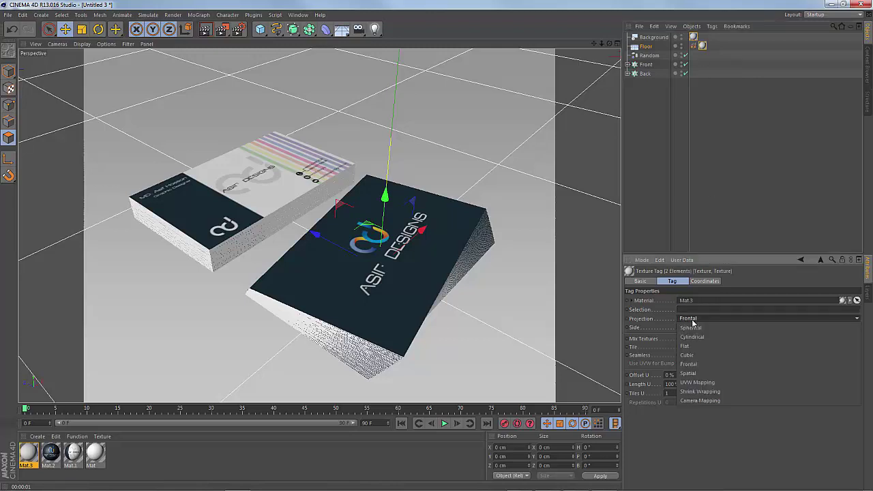
click(710, 339)
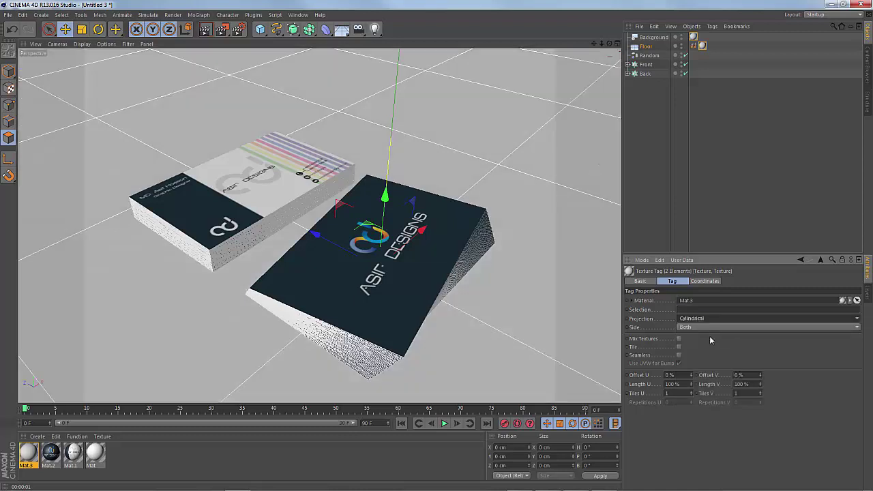
click(205, 32)
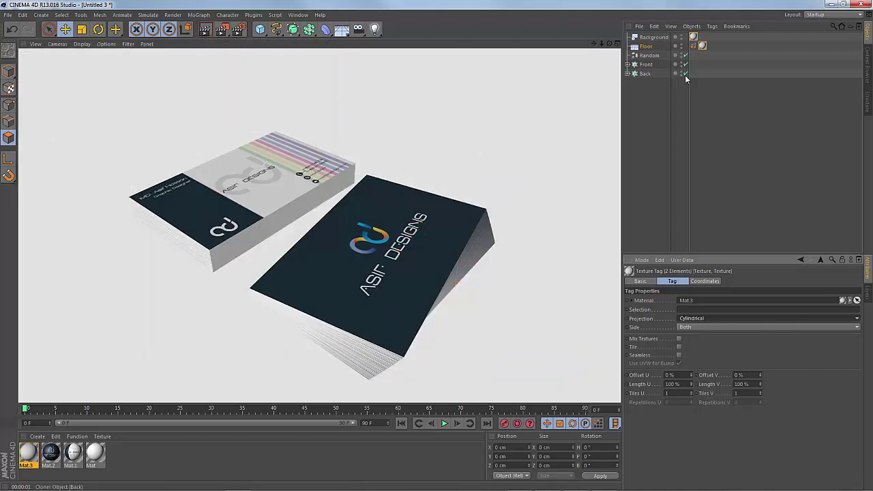
click(702, 45)
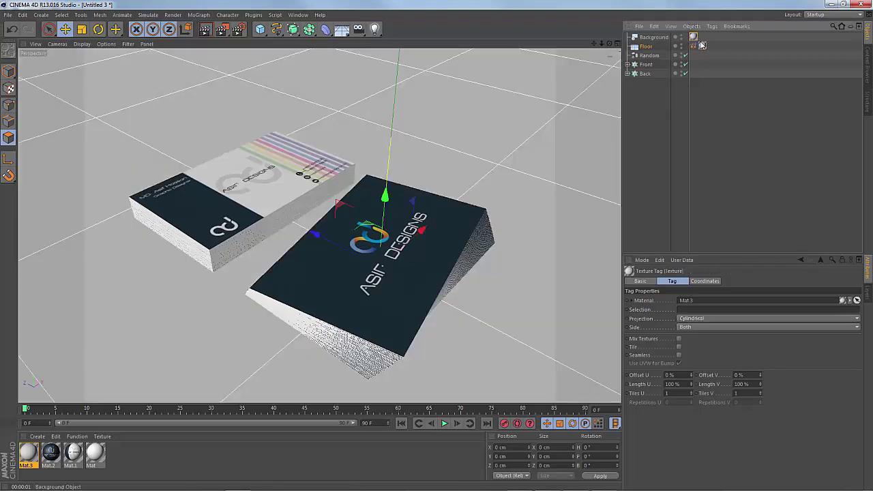
Step: Add a light raised high above the card stacks and nest it inside a new MoGraph Cloner
drag(374, 32, 400, 38)
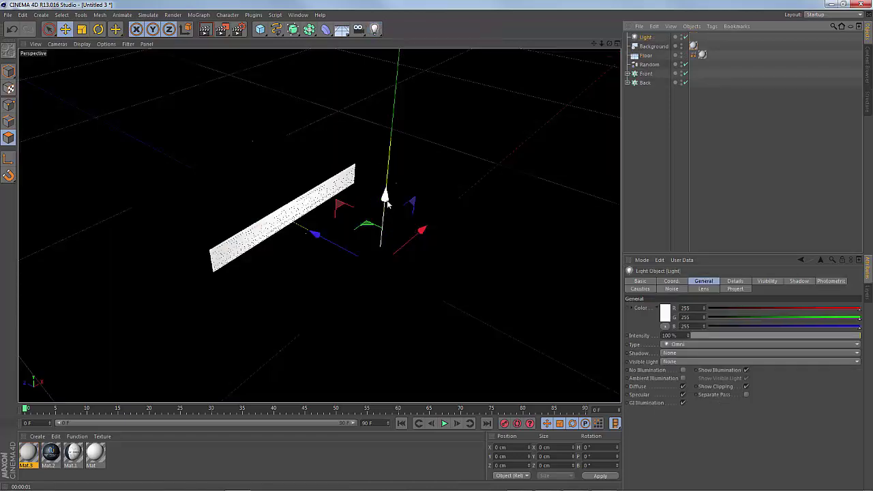
drag(386, 196, 407, 17)
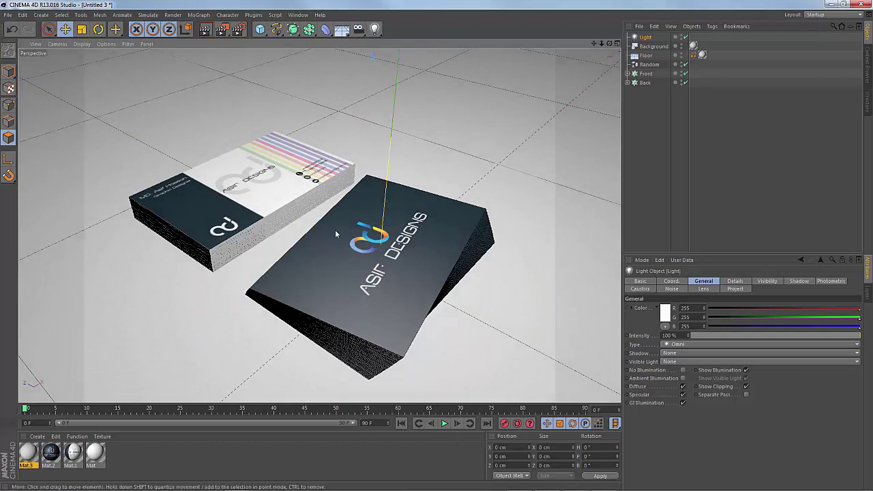
click(199, 14)
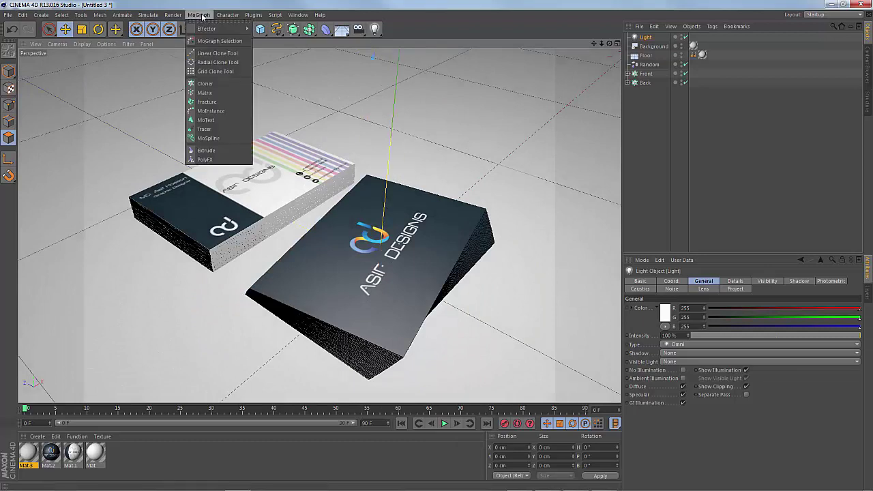
click(215, 83)
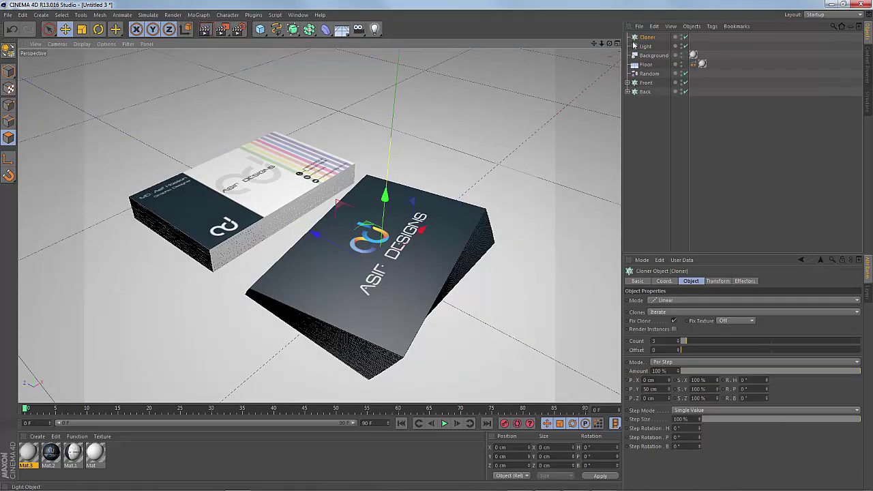
drag(645, 46, 647, 38)
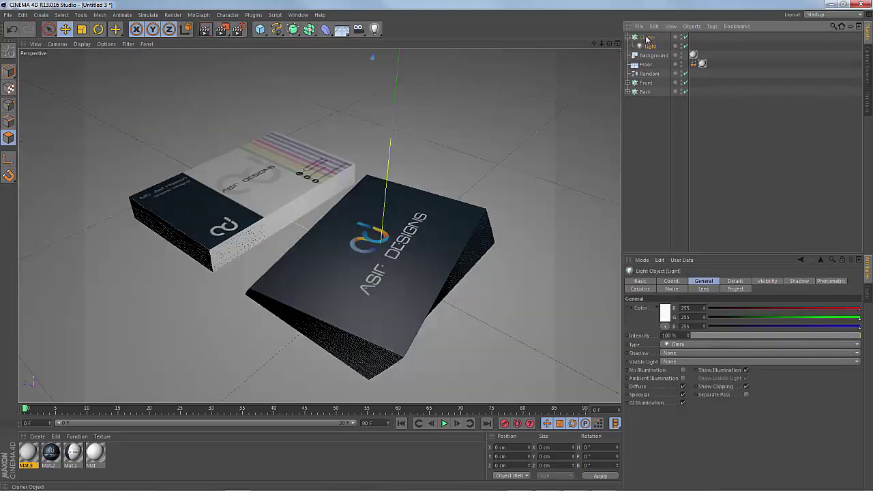
Step: Switch the light's Cloner to Radial mode on the XZ plane and raise it high above the card stacks
click(648, 38)
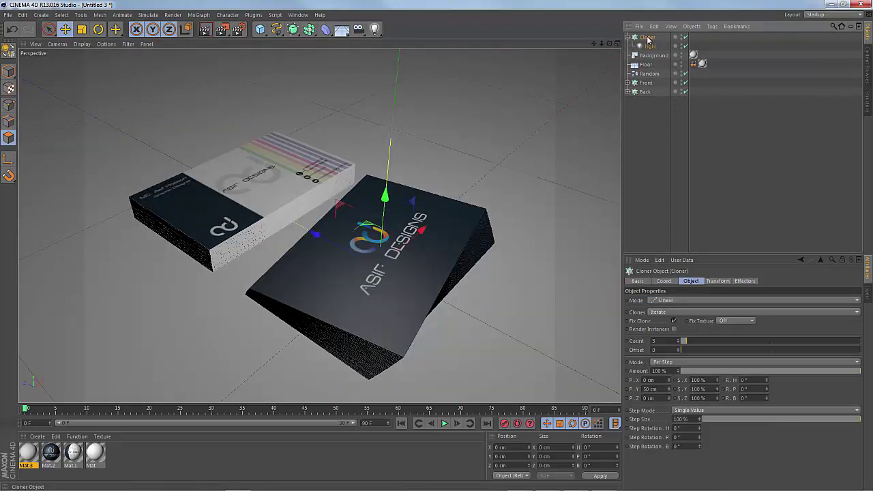
click(675, 300)
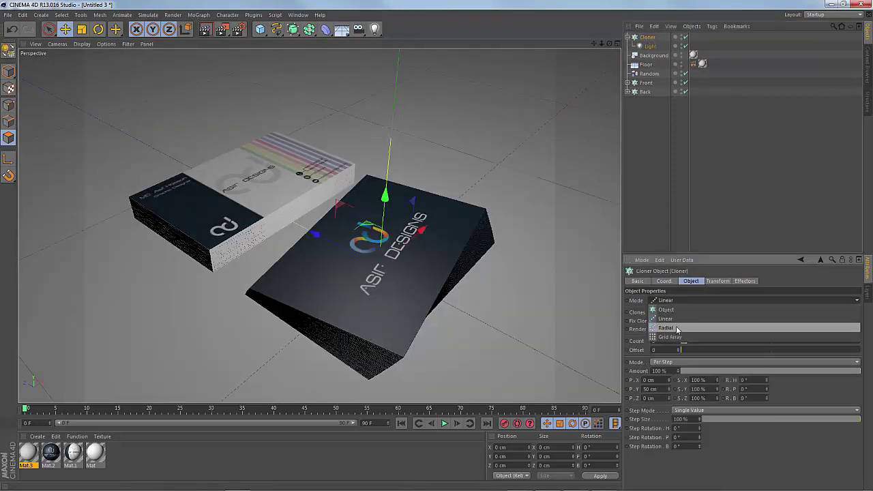
click(679, 328)
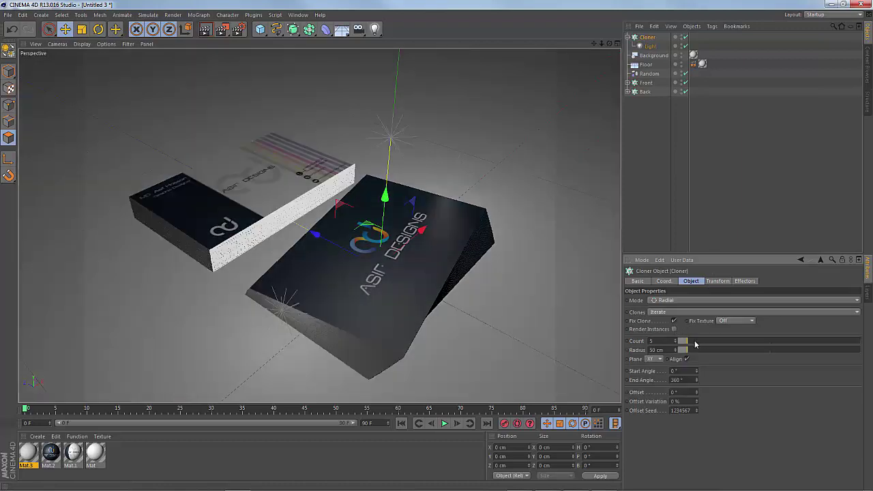
click(657, 359)
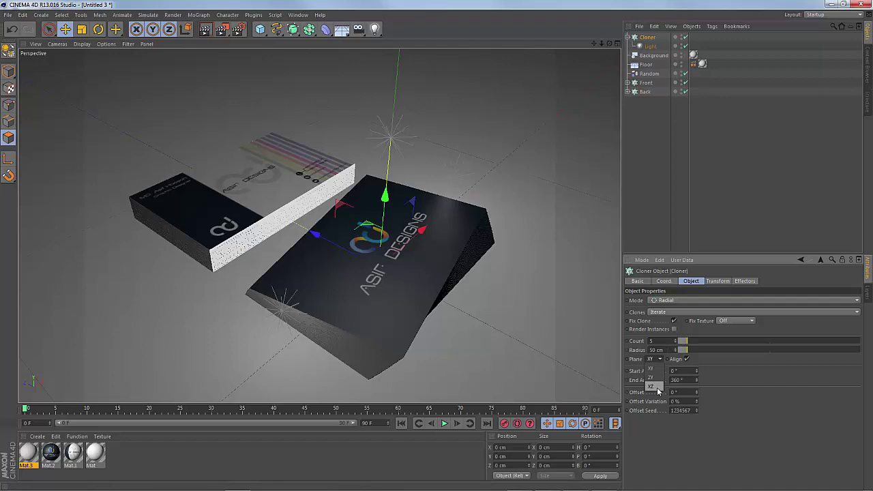
click(656, 387)
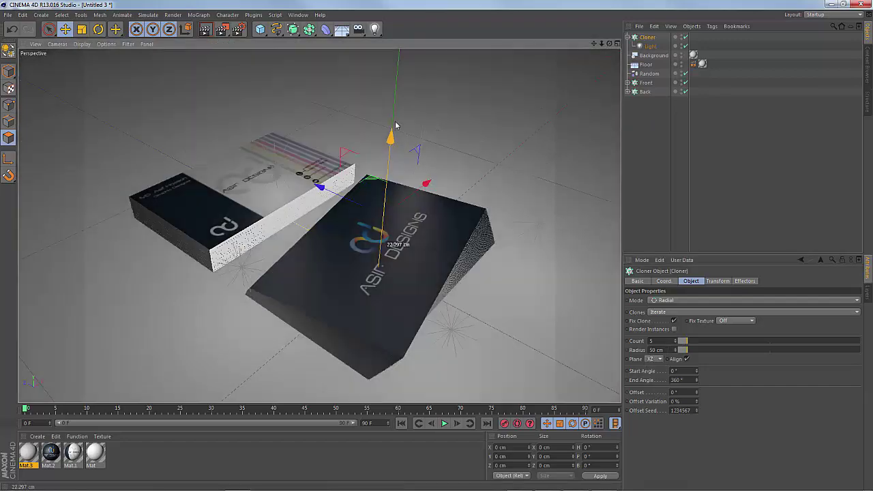
drag(395, 125, 399, 69)
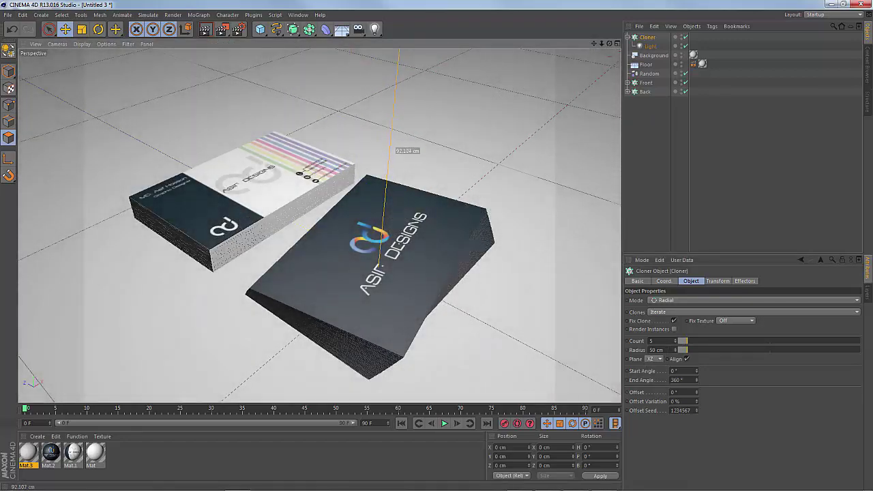
drag(402, 150, 403, 122)
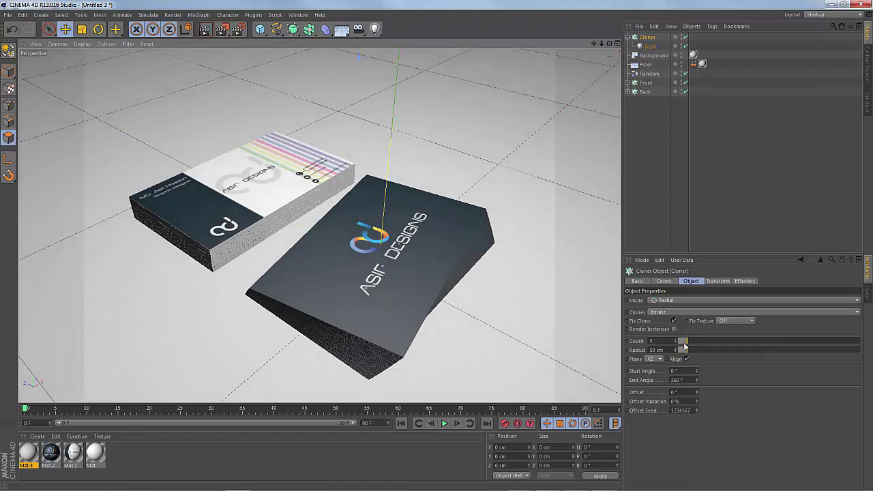
Step: Set the light Cloner's count to 8 and its radius to 260 cm
drag(699, 348, 713, 349)
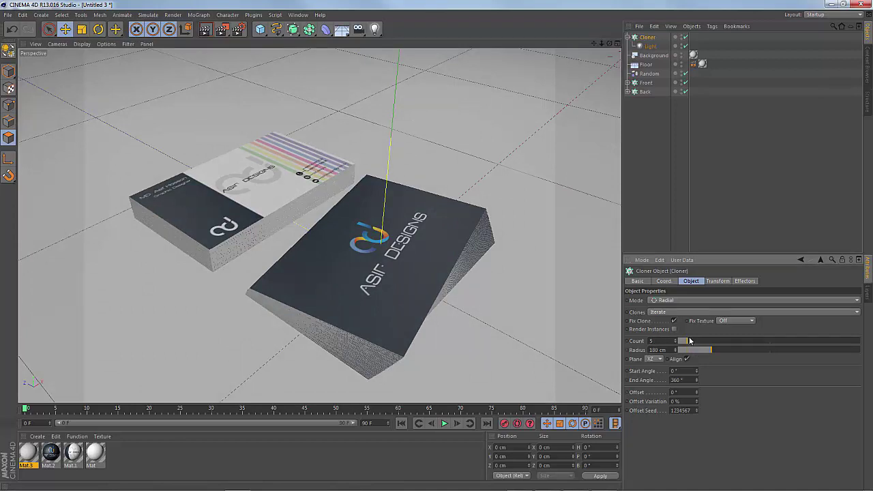
drag(688, 341, 725, 348)
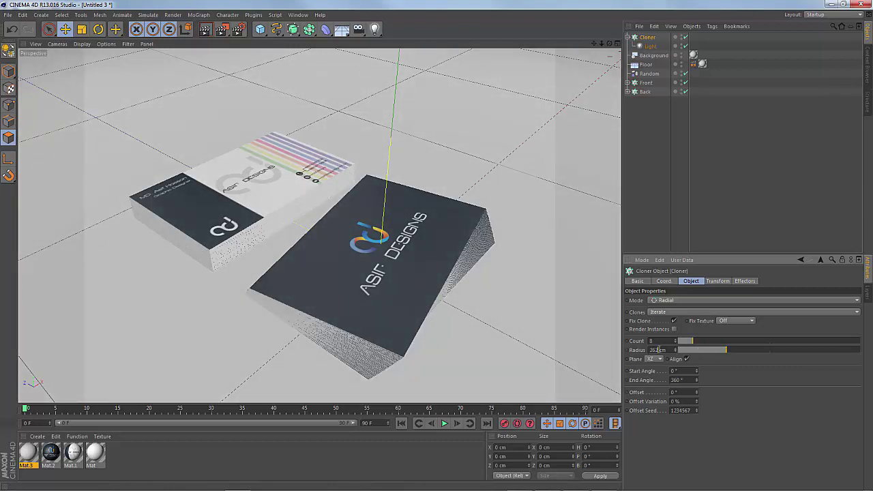
double_click(652, 350)
text(260)
alt+drag(376, 264, 273, 117)
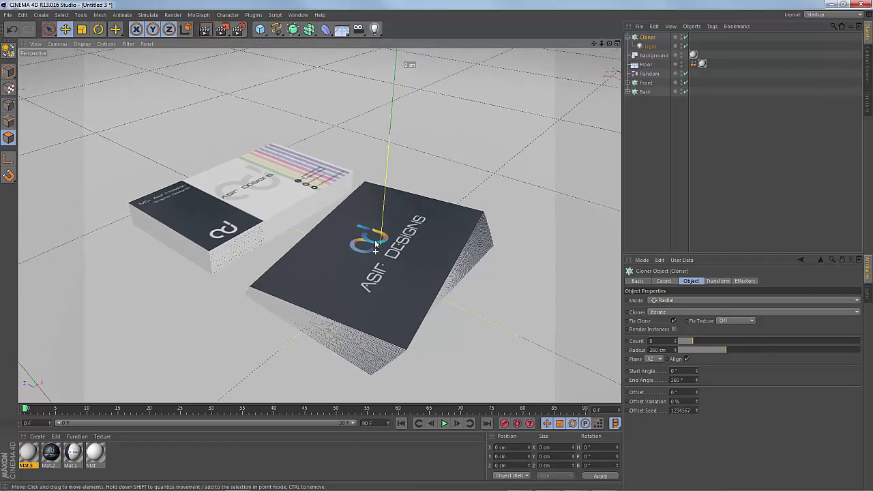
Step: Add the Ambient Occlusion and Global Illumination effects to the render settings and render the view
click(238, 29)
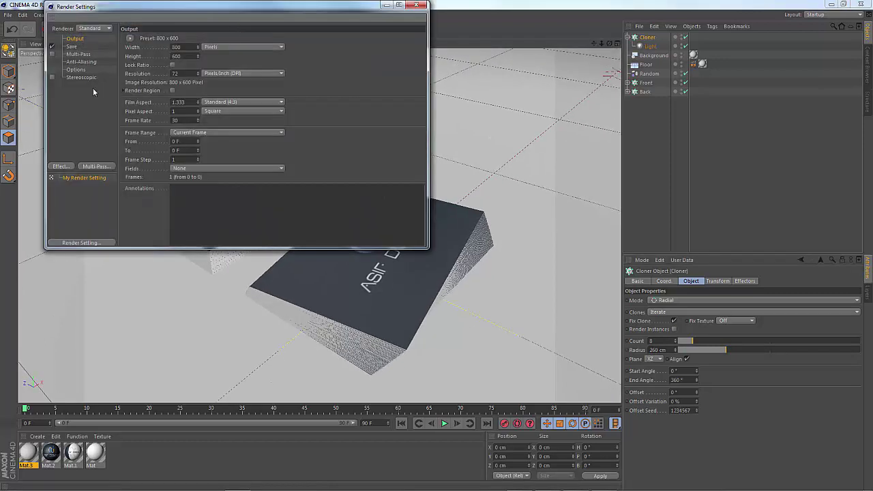
click(61, 167)
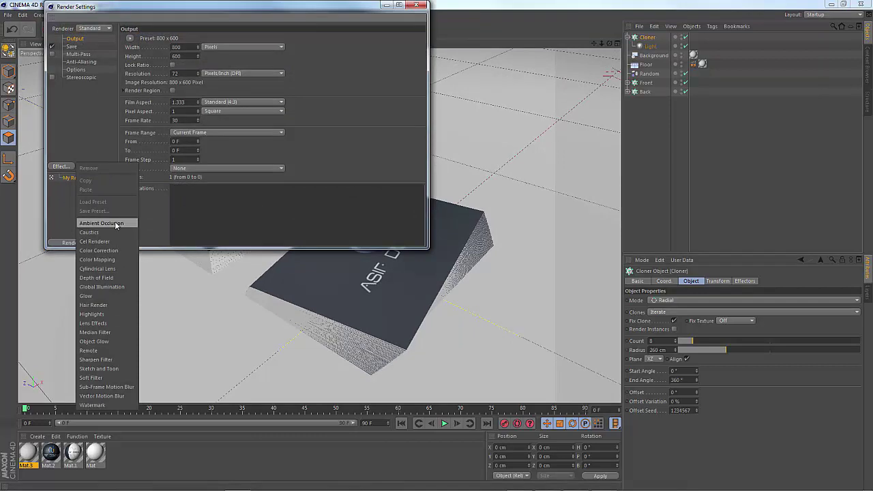
click(109, 227)
click(65, 167)
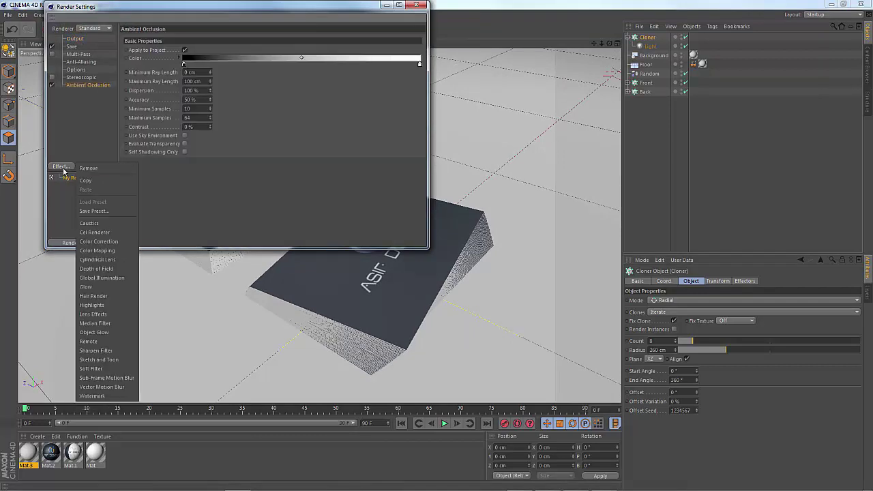
click(102, 278)
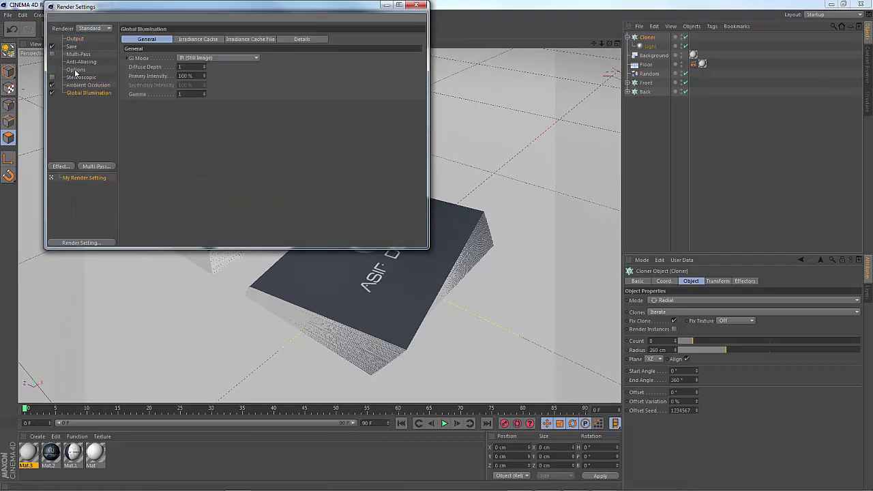
click(416, 4)
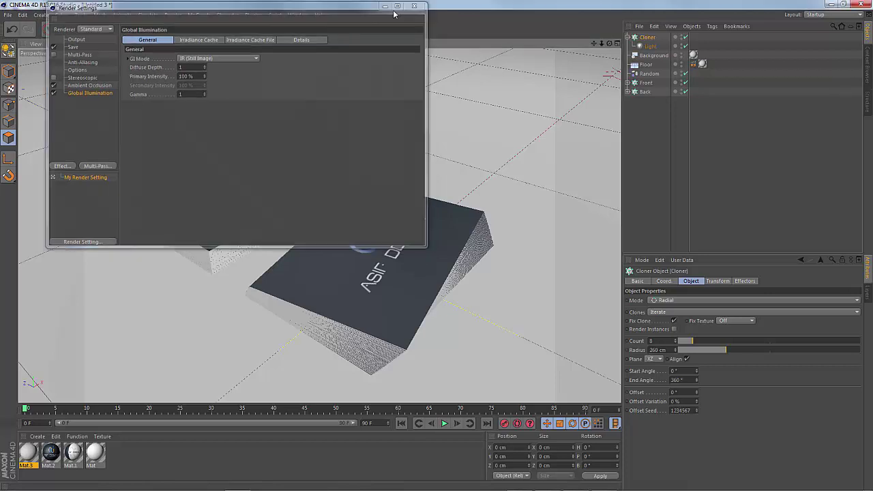
click(208, 31)
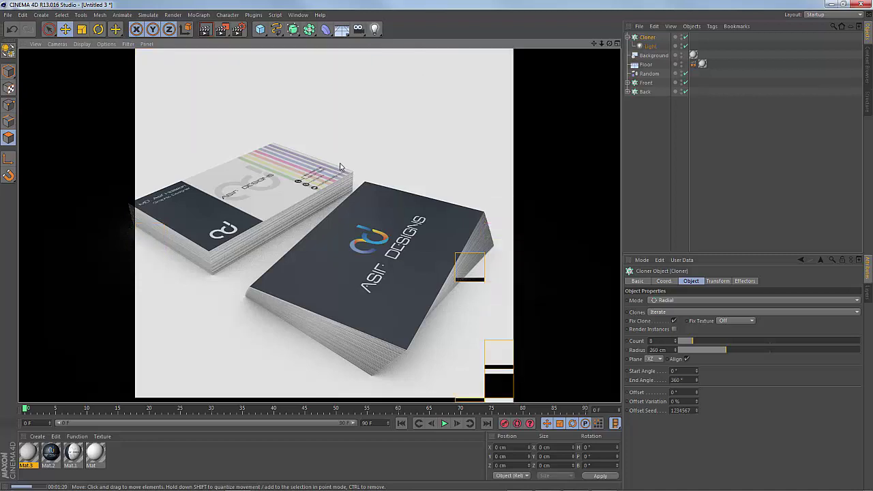
Step: Set the cloned Light's shadow type to Shadow Maps (Soft) and render the view again
click(650, 46)
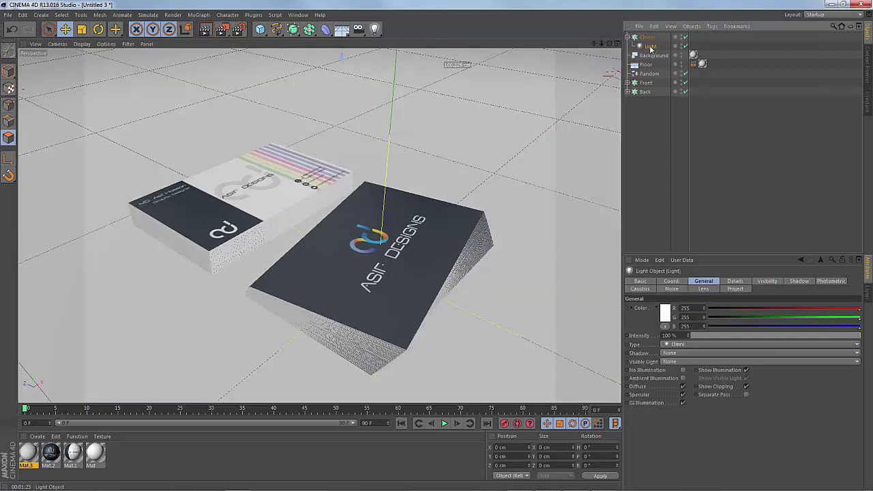
click(685, 352)
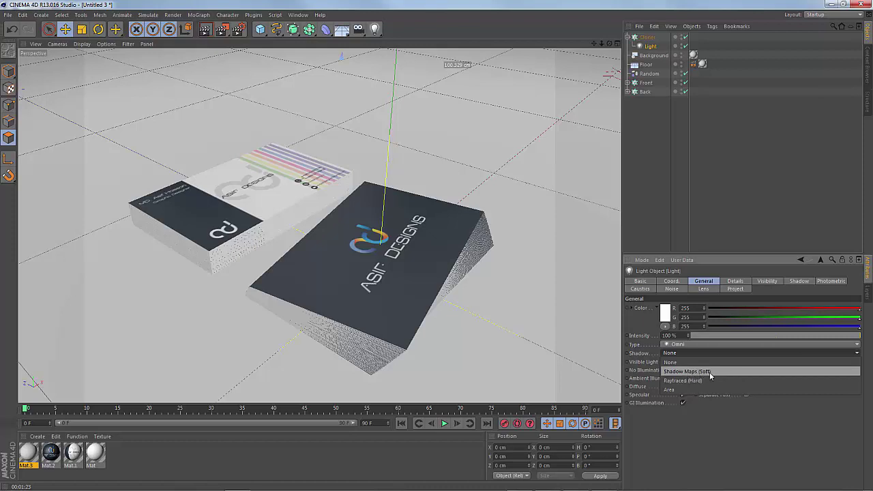
click(708, 373)
click(210, 31)
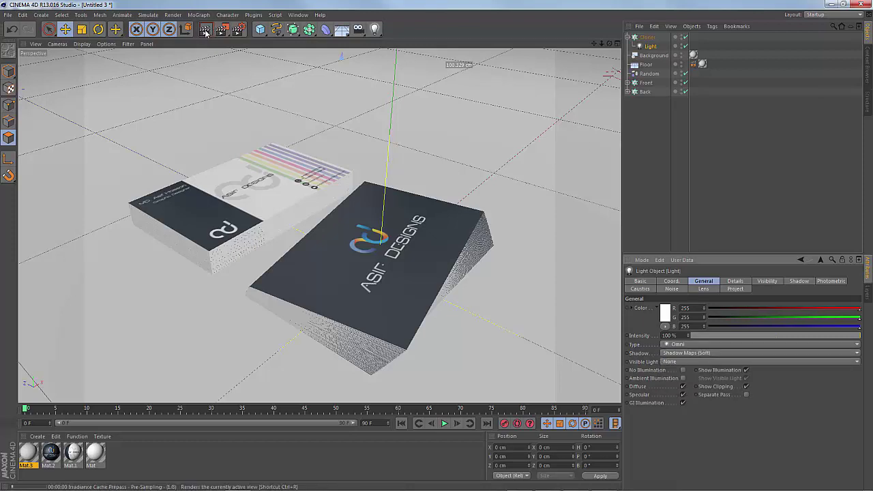